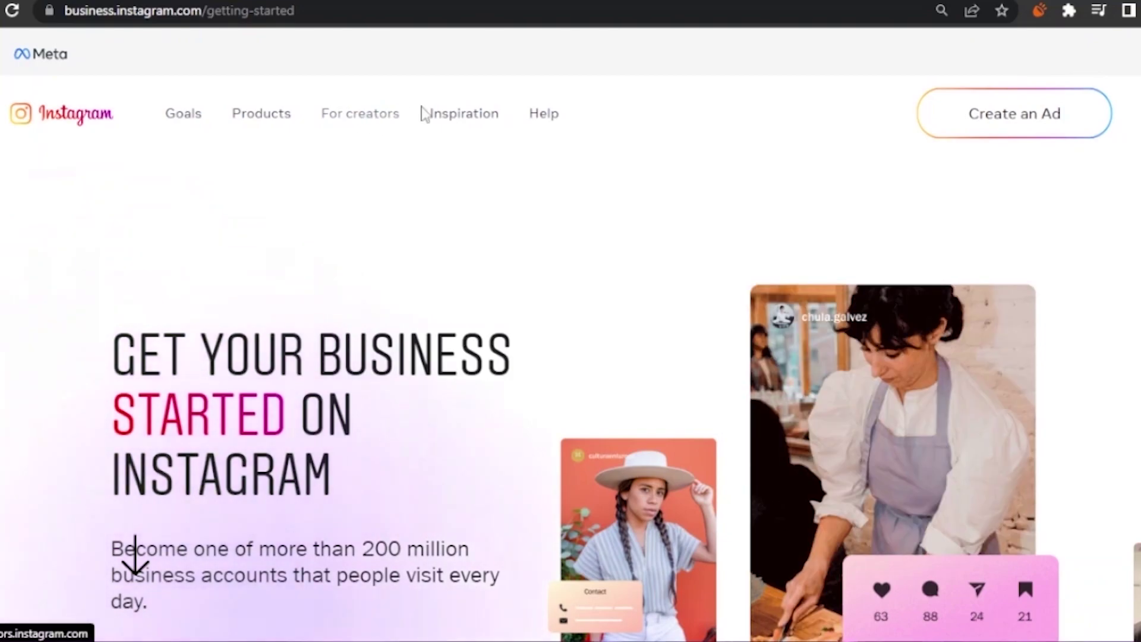
pyautogui.moveTo(464, 113)
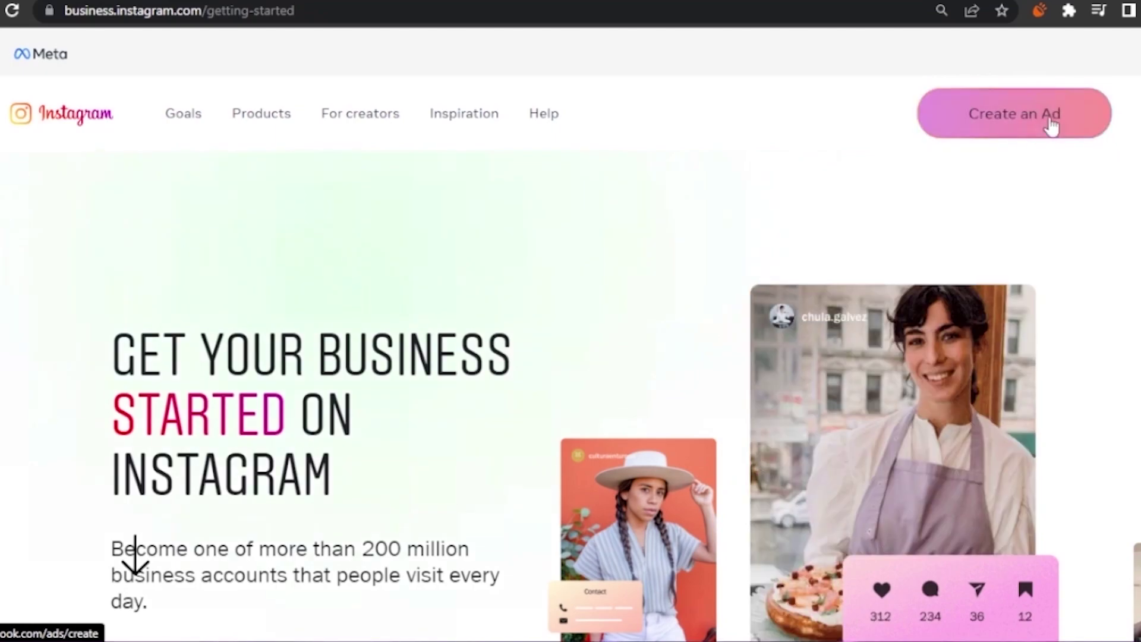
pyautogui.click(1068, 134)
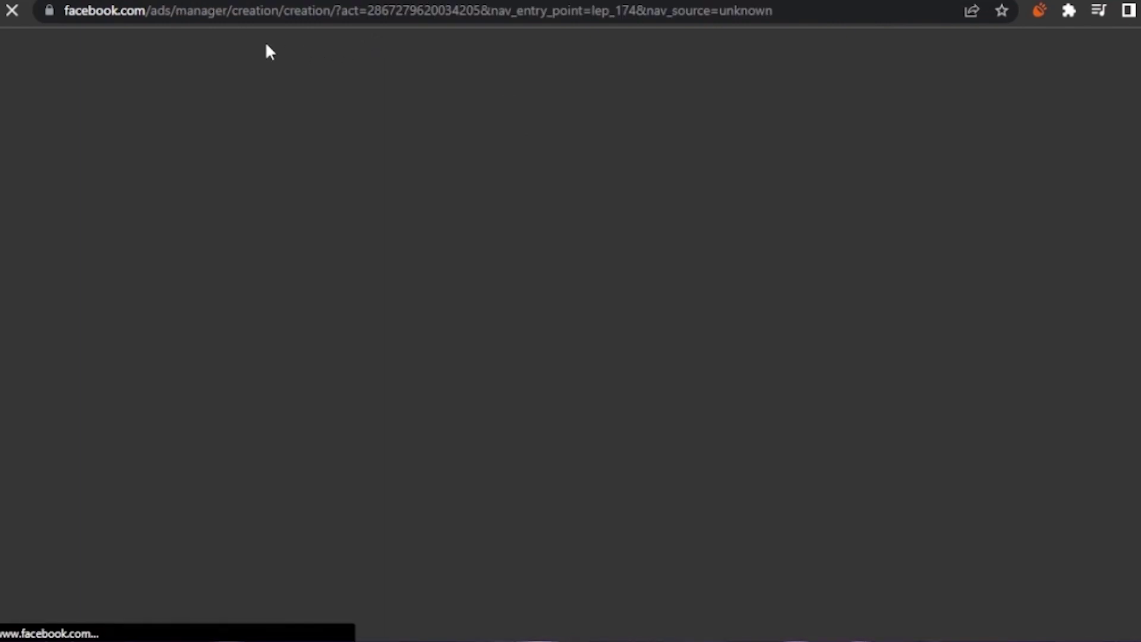
pyautogui.hotkey('alt', 'Left')
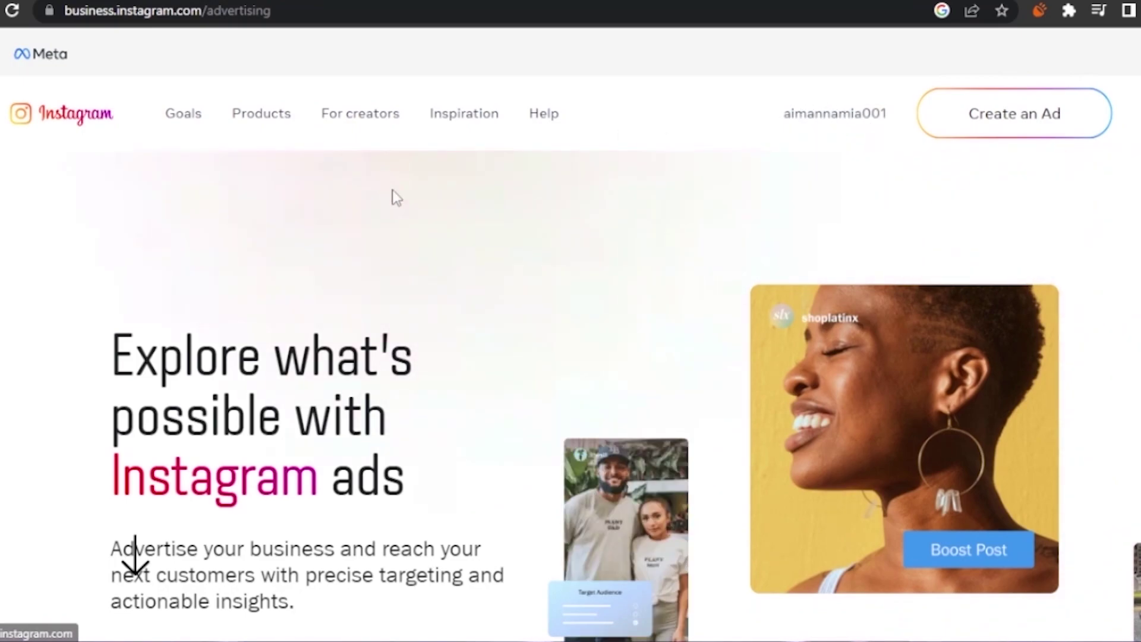
pyautogui.click(171, 115)
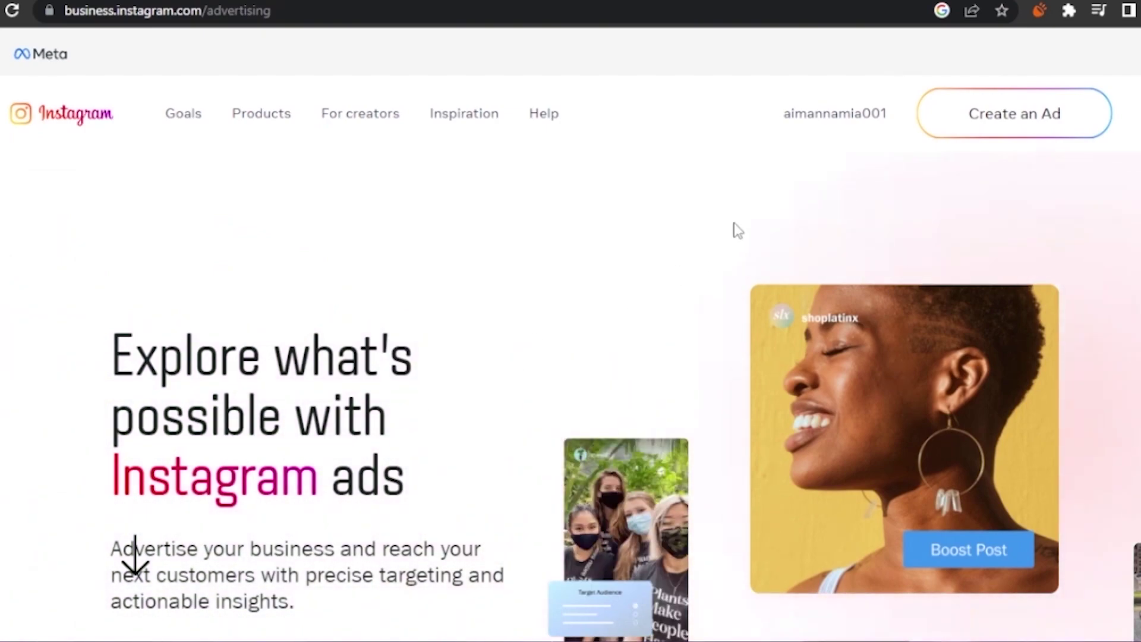
# Start creating an ad and set up a new campaign with the Engagement objective.
pyautogui.click(1012, 132)
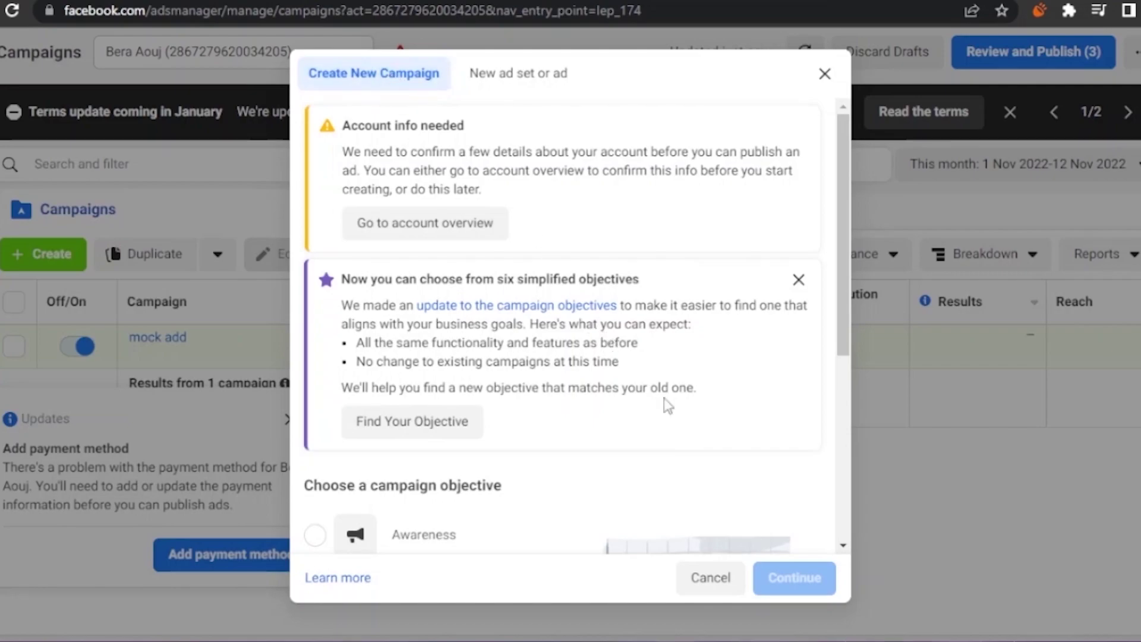
pyautogui.scroll(-1, 840, 327)
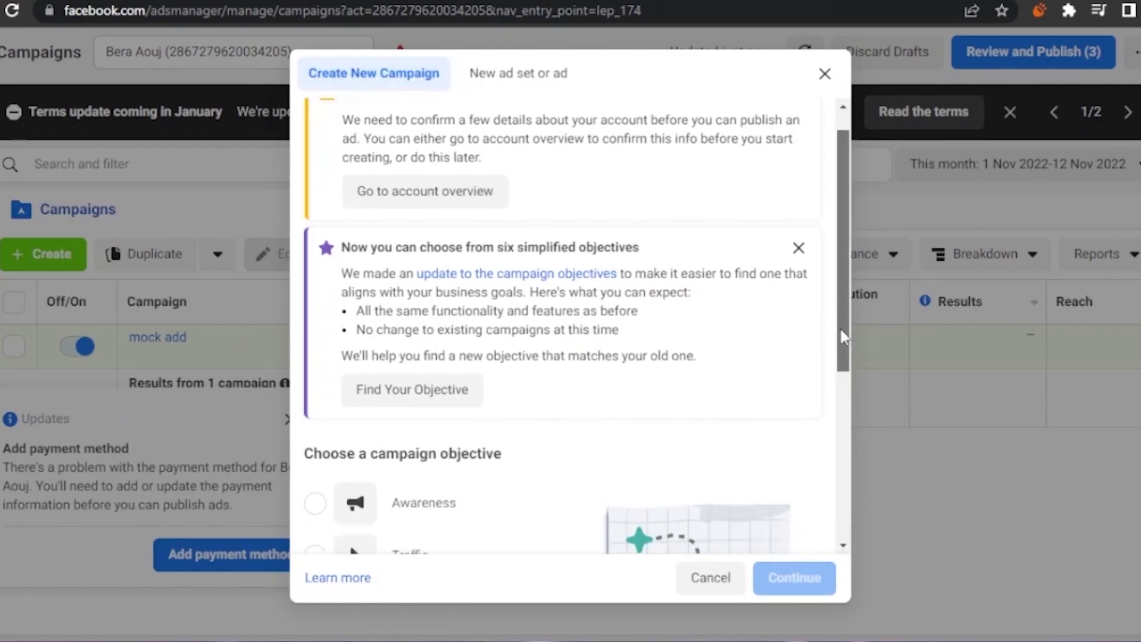
pyautogui.scroll(-5, 840, 333)
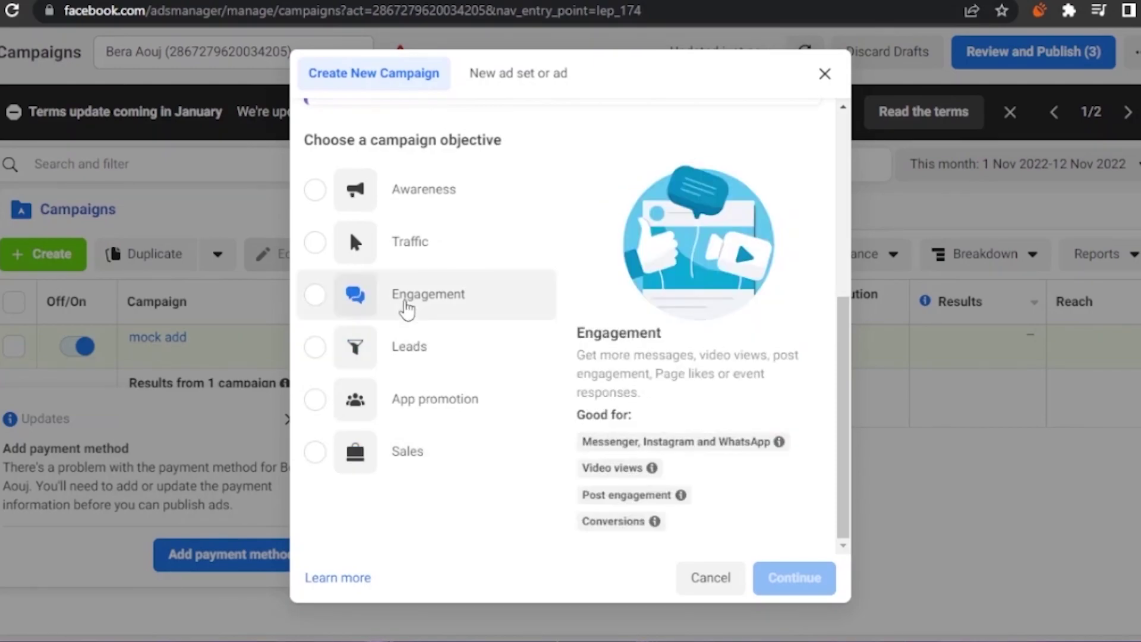
pyautogui.click(407, 309)
pyautogui.click(790, 578)
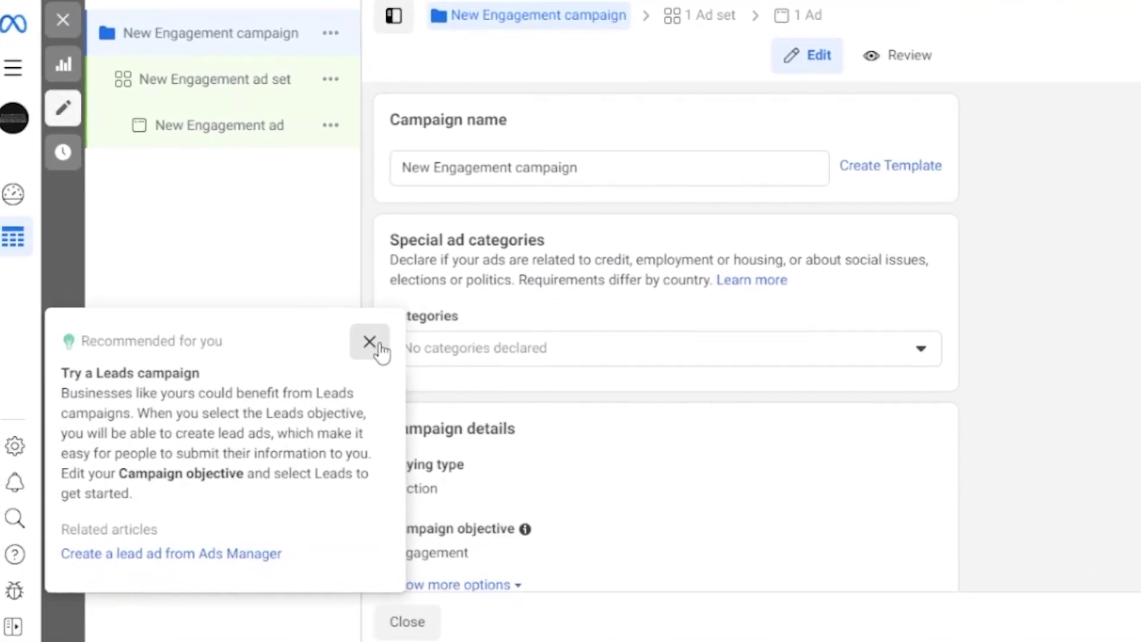
# Dismiss the Leads campaign recommendation and the payment method notice covering the campaign settings.
pyautogui.click(370, 342)
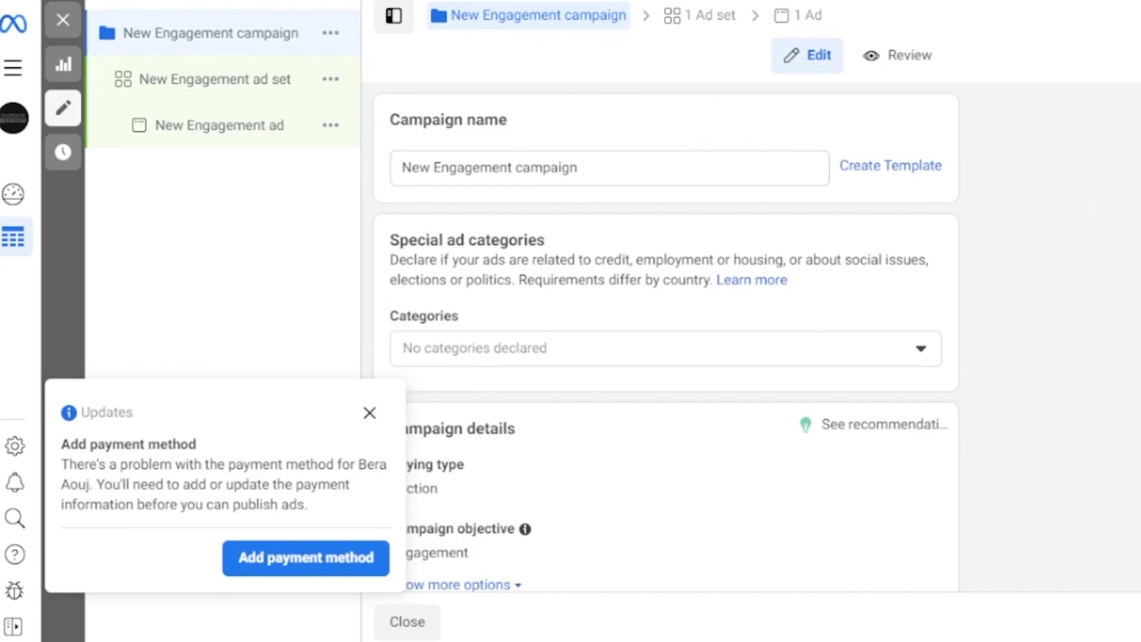
pyautogui.scroll(-5, 666, 337)
pyautogui.scroll(5, 665, 337)
pyautogui.click(370, 413)
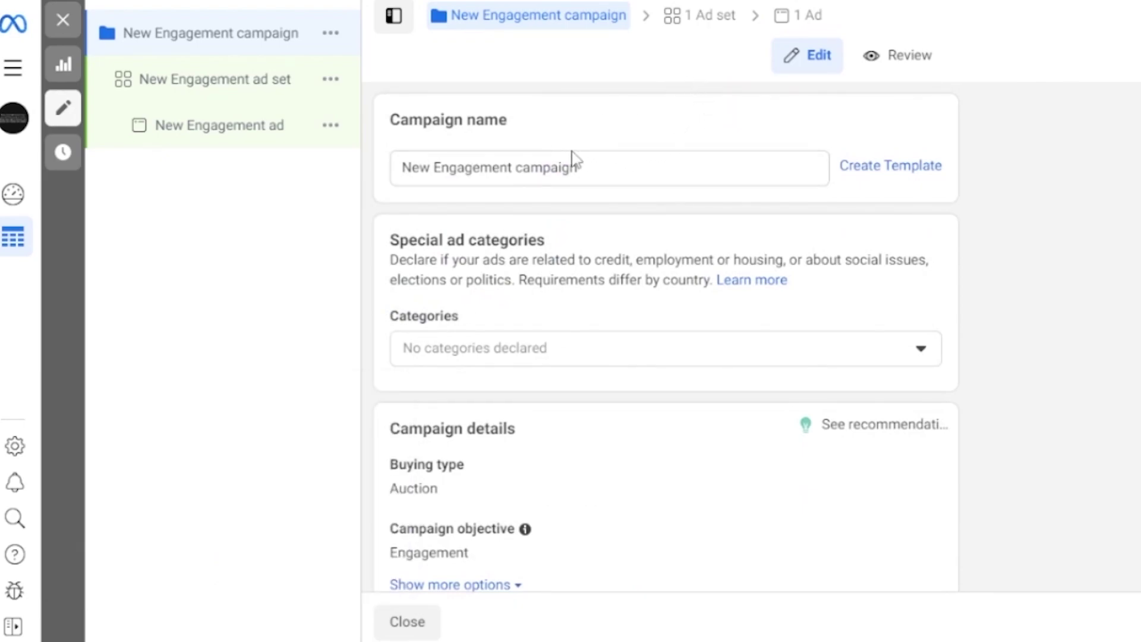
# Declare Credit as the campaign's special ad category.
pyautogui.click(617, 167)
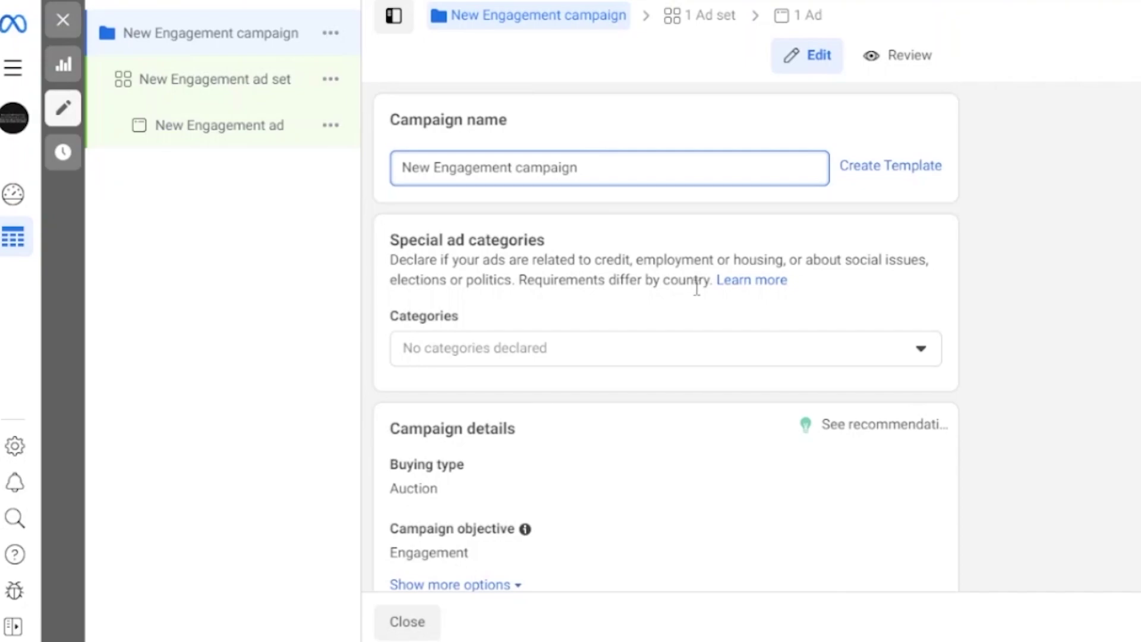
pyautogui.click(922, 351)
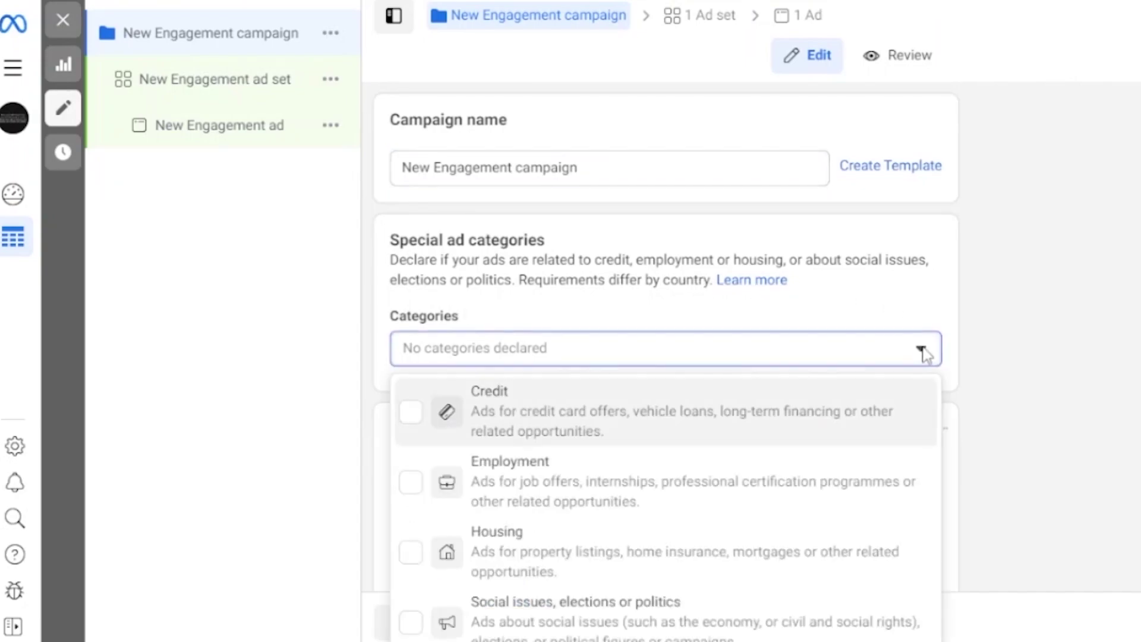
pyautogui.scroll(-4, 889, 355)
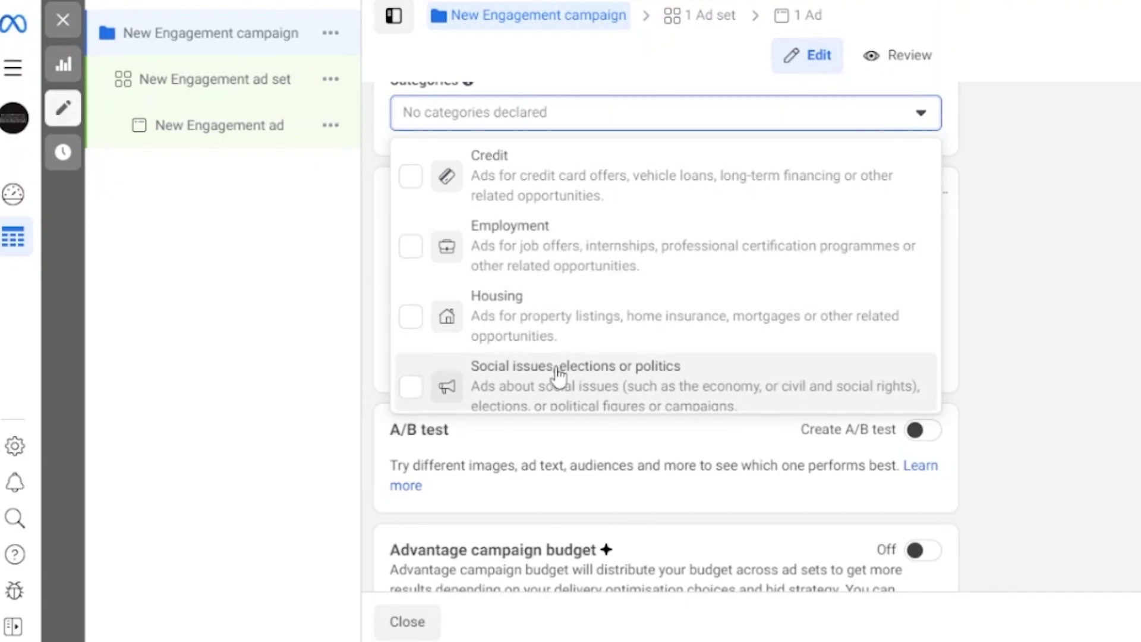
pyautogui.click(524, 181)
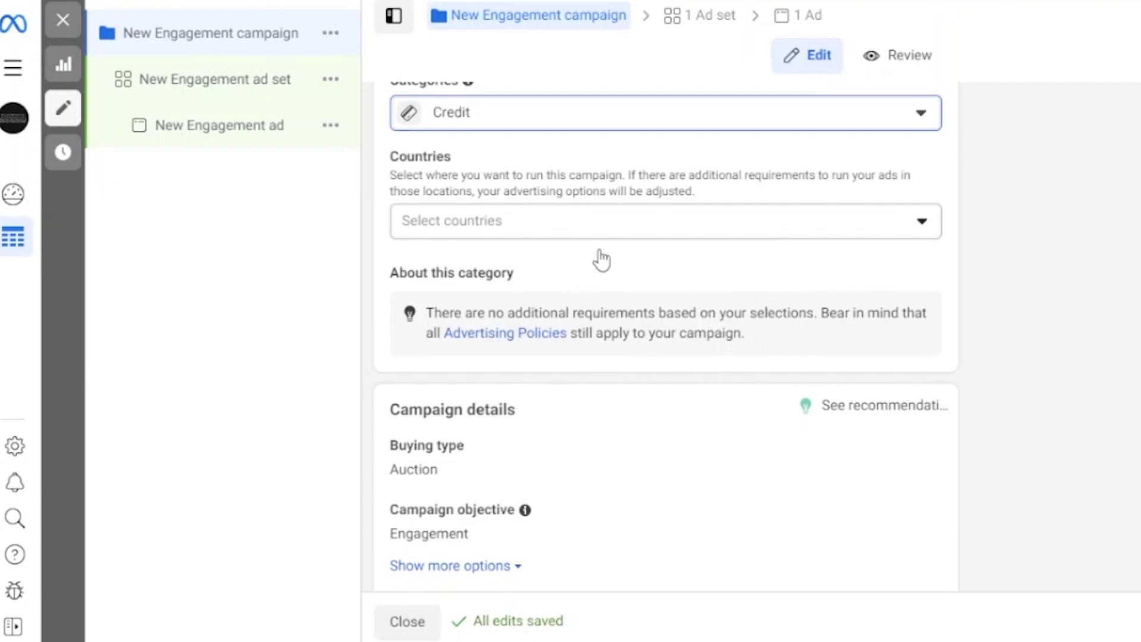
# Examine the country and region choices for where the campaign can run.
pyautogui.click(750, 232)
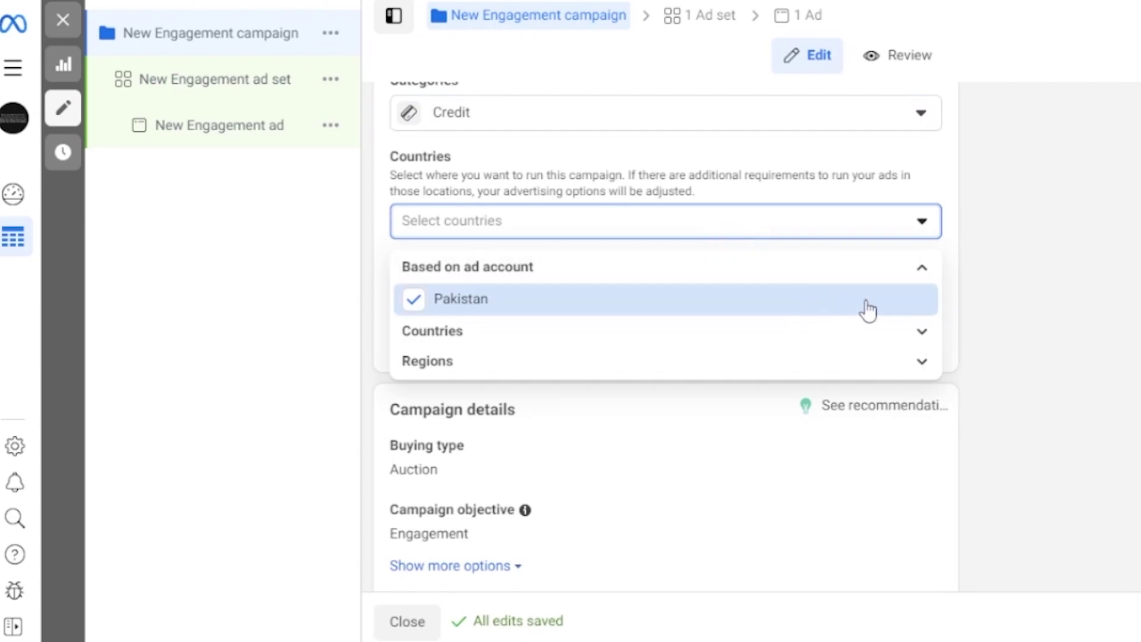
pyautogui.click(913, 299)
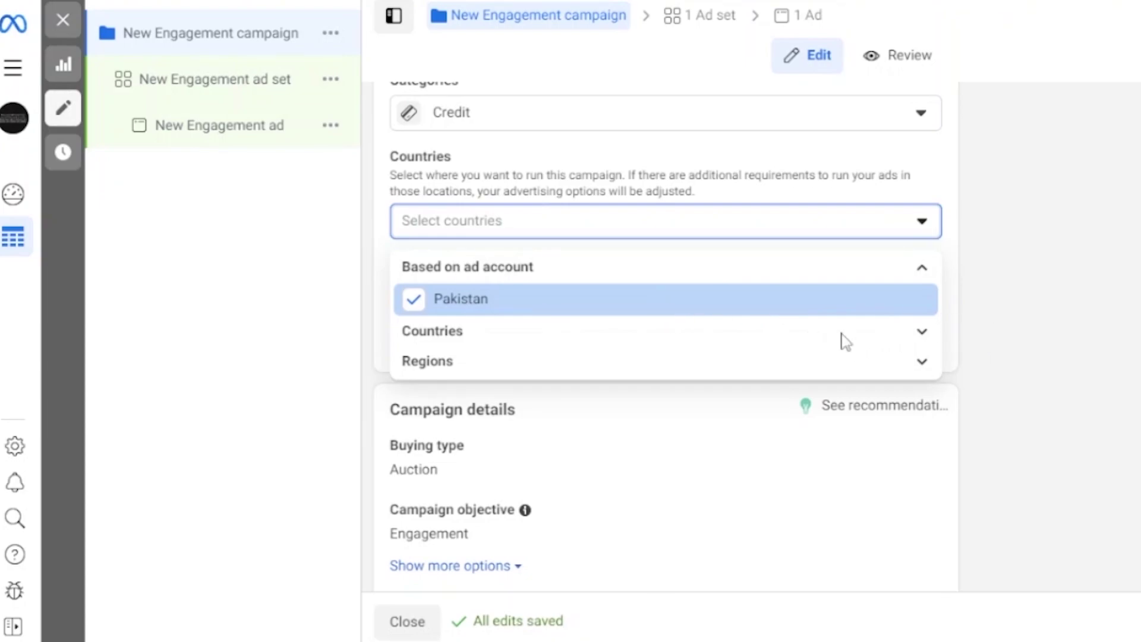
pyautogui.click(904, 344)
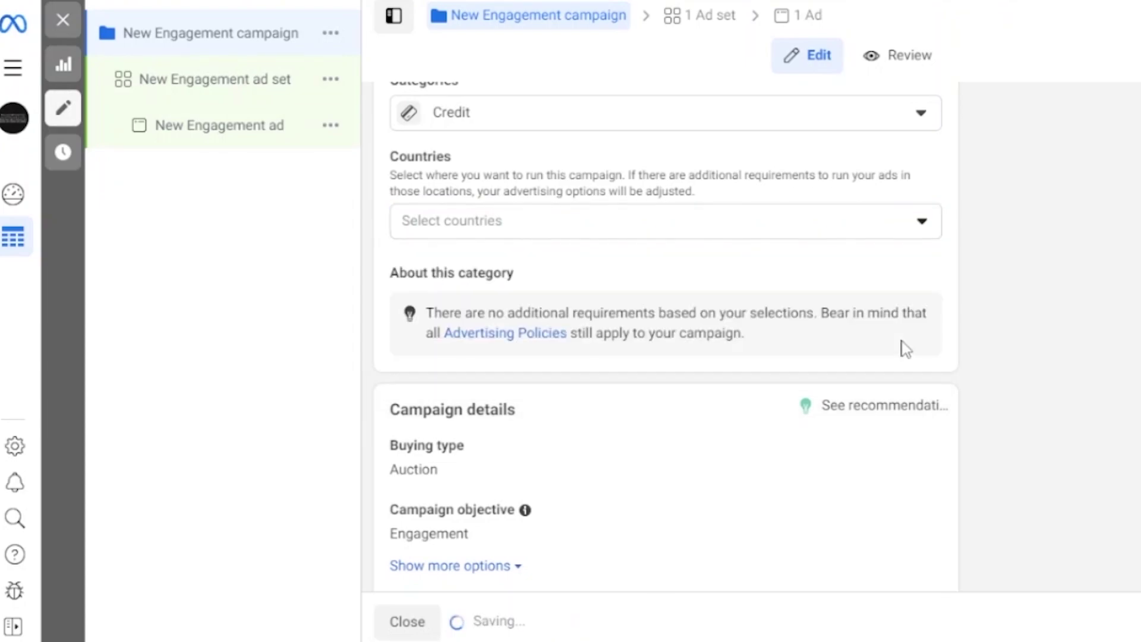
pyautogui.click(920, 229)
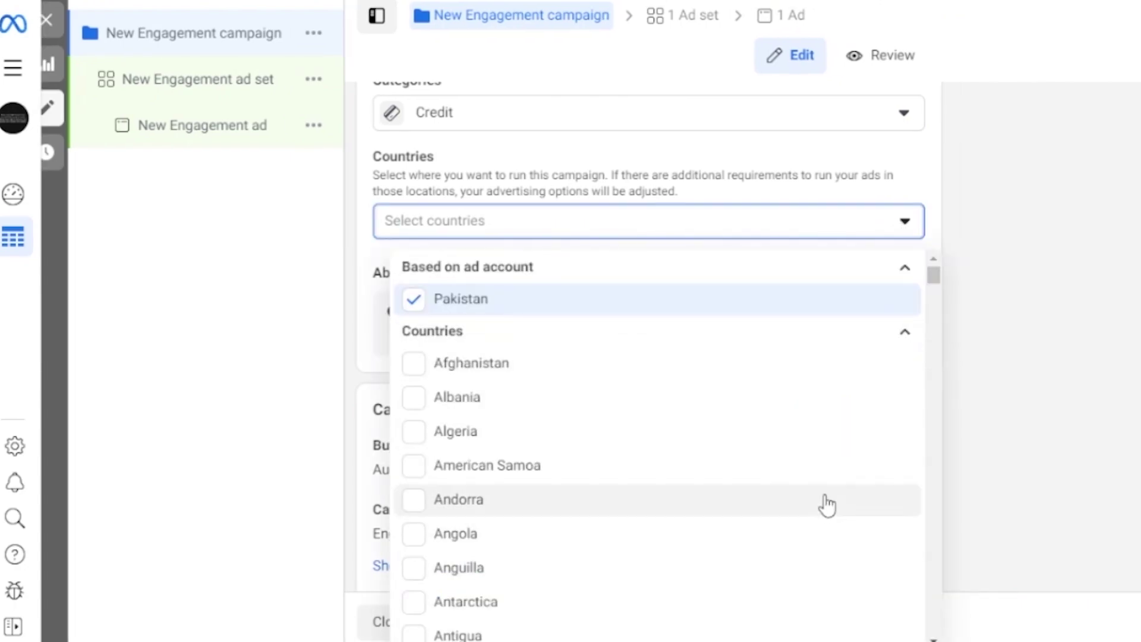
pyautogui.press('Escape')
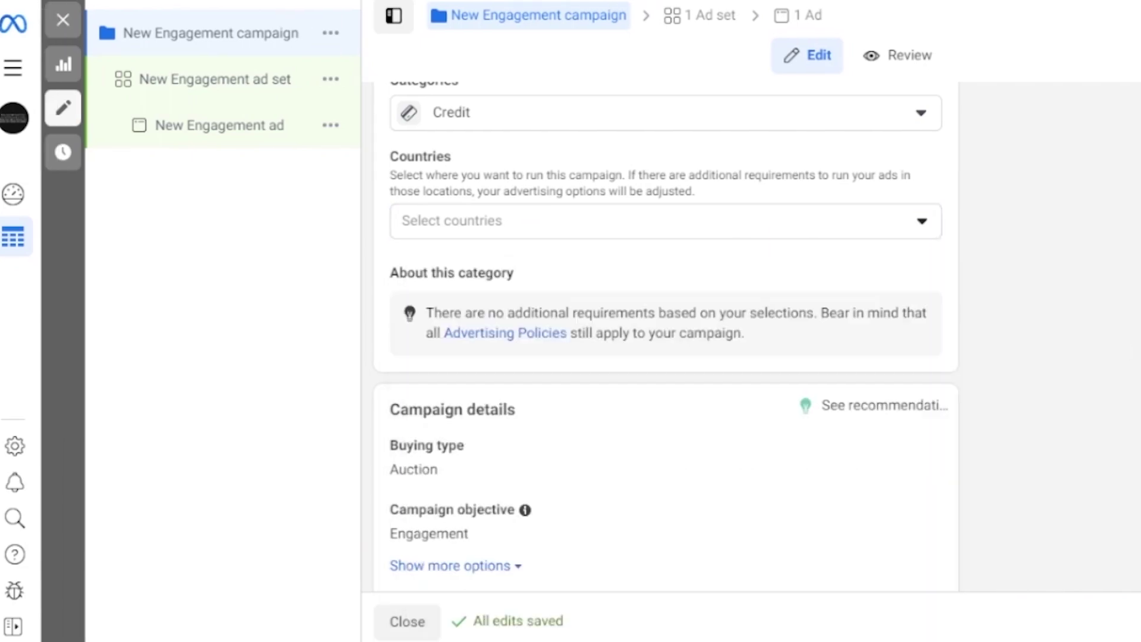
pyautogui.scroll(-1, 666, 337)
pyautogui.scroll(3, 666, 337)
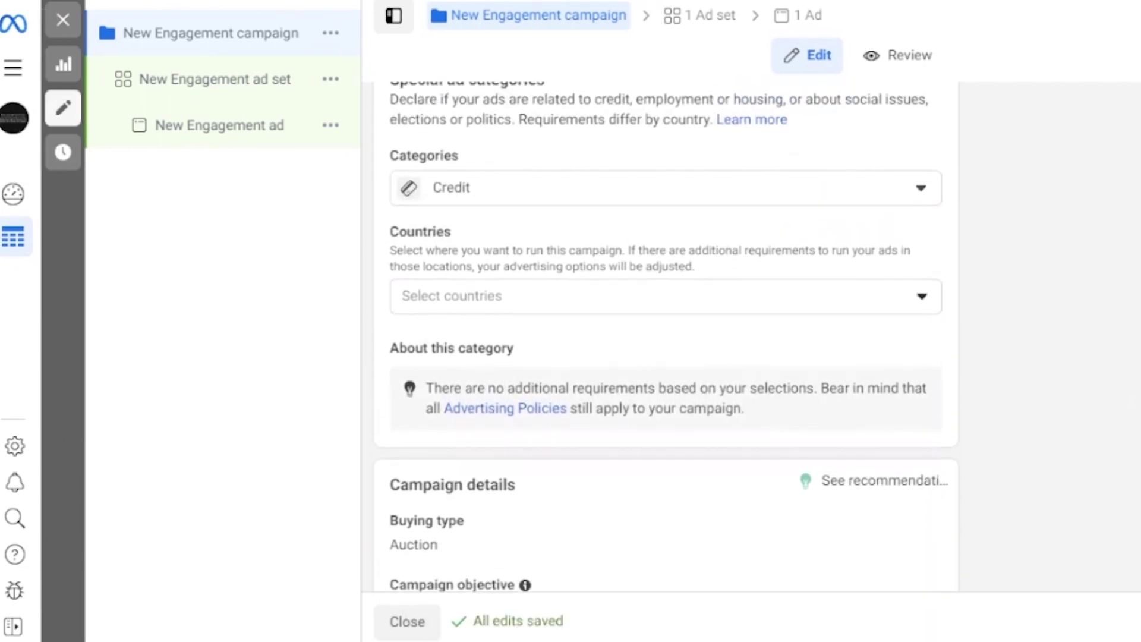
pyautogui.scroll(-1, 1018, 262)
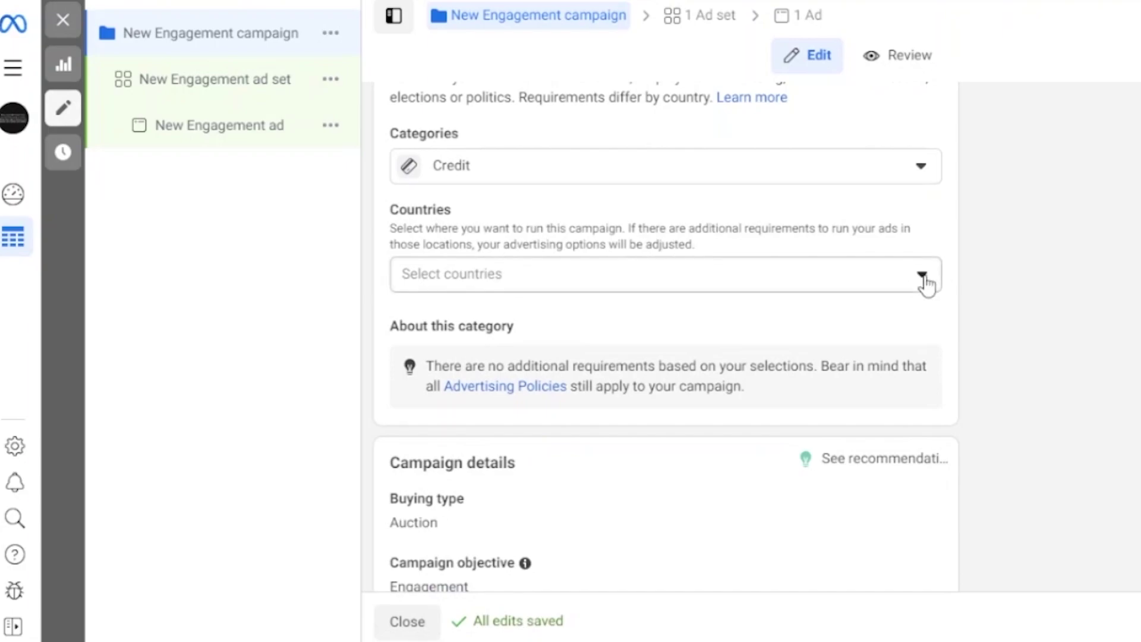
pyautogui.click(602, 289)
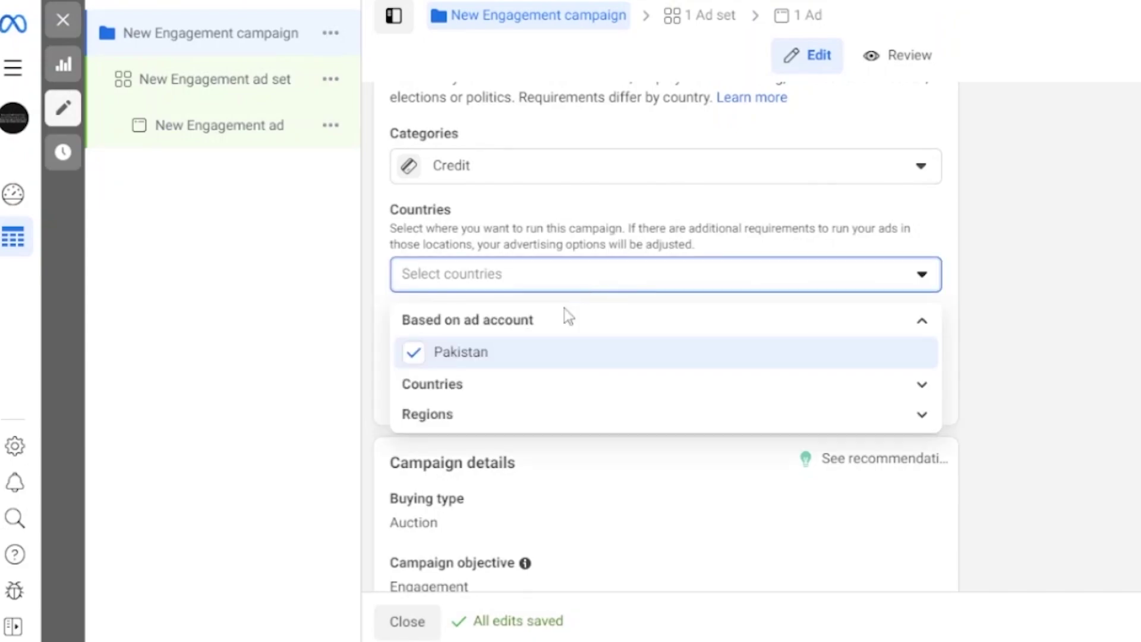
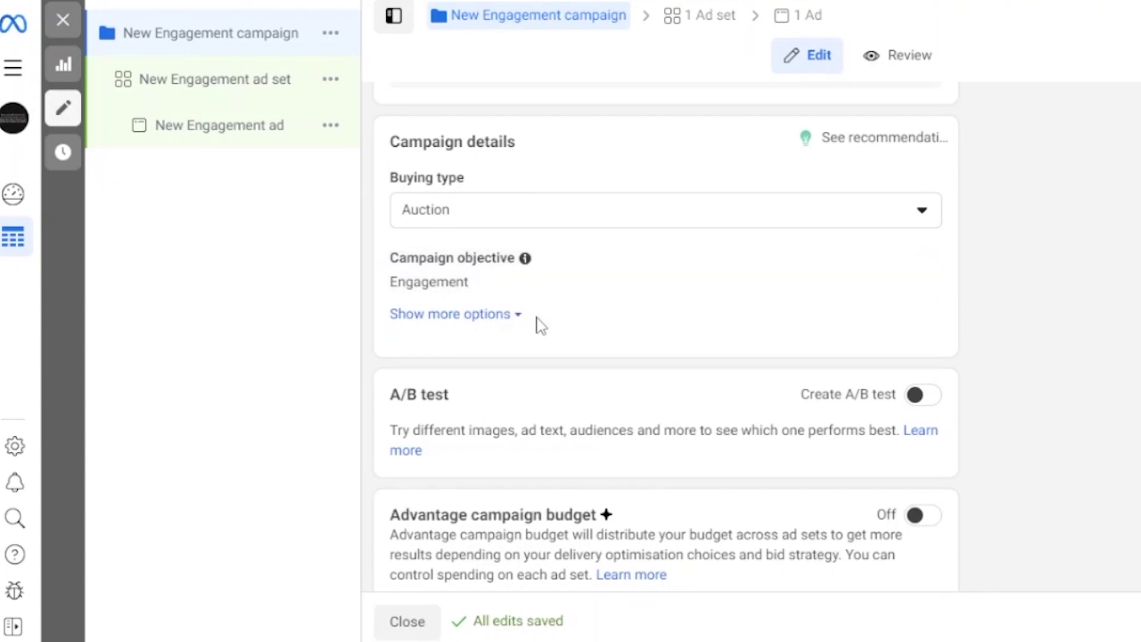
# Continue to the engagement ad set and choose Click to message as its ad type.
pyautogui.scroll(-1, 665, 336)
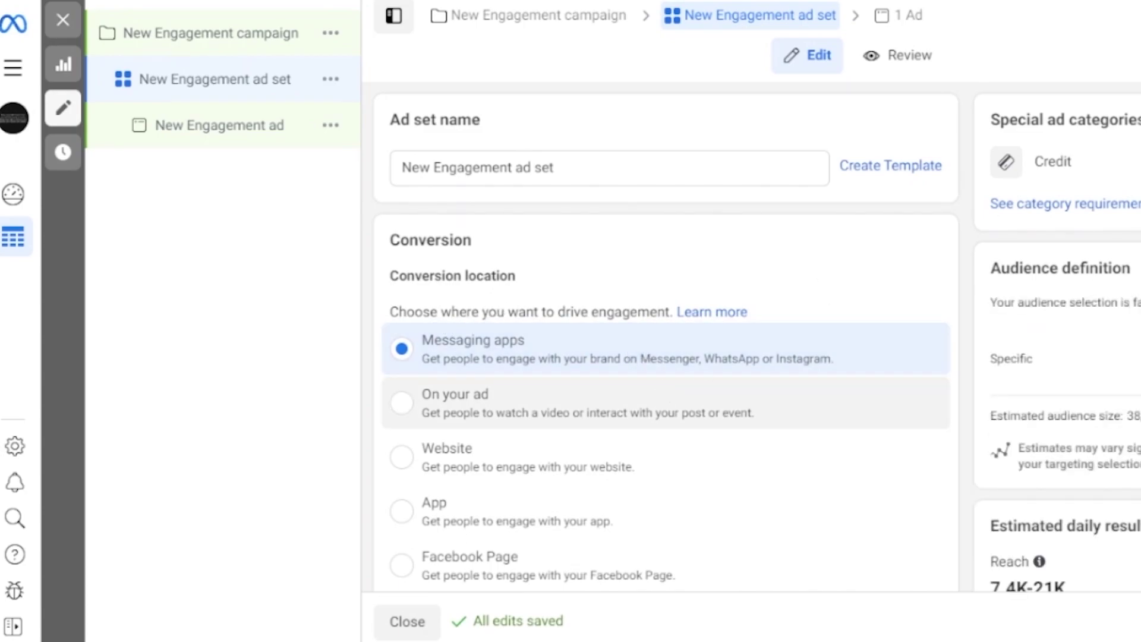
pyautogui.scroll(-2, 470, 333)
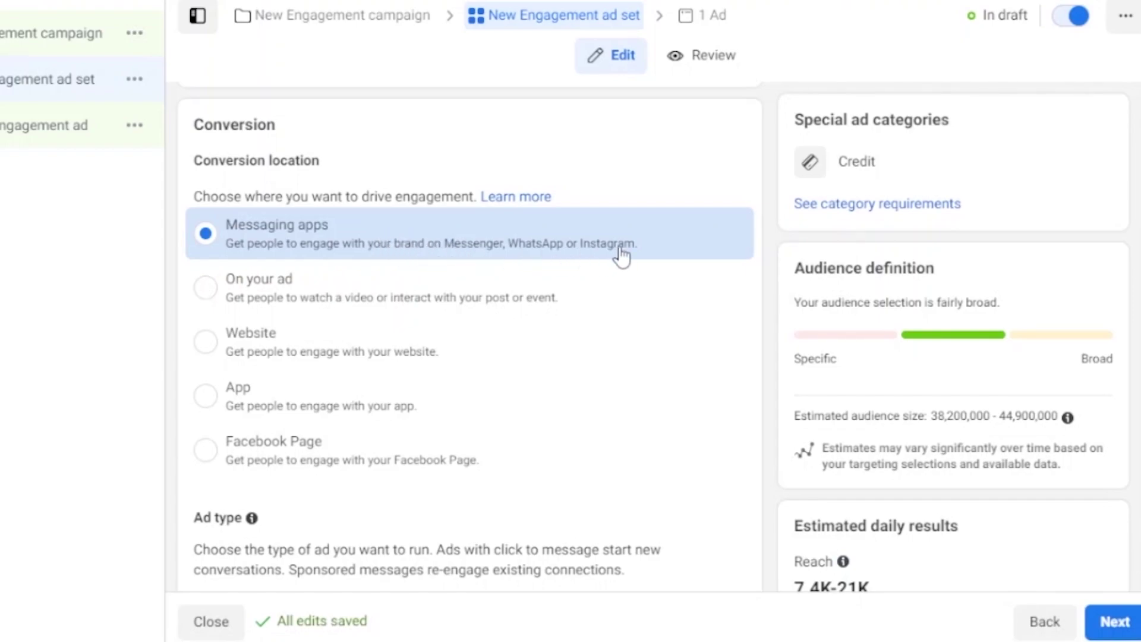
pyautogui.scroll(-6, 1034, 208)
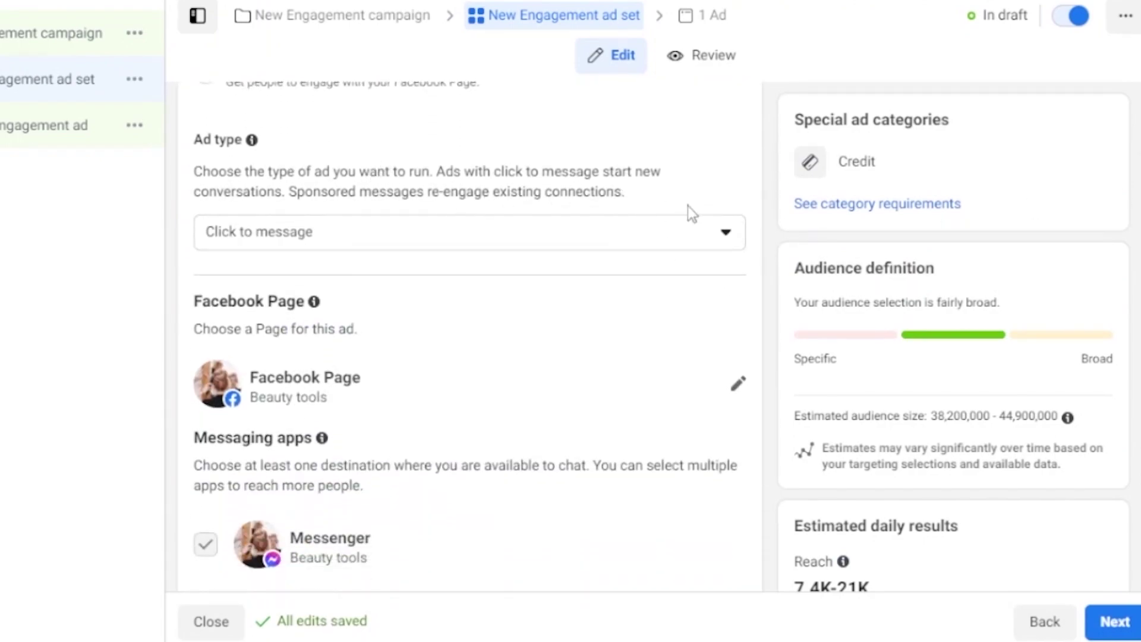
pyautogui.click(730, 235)
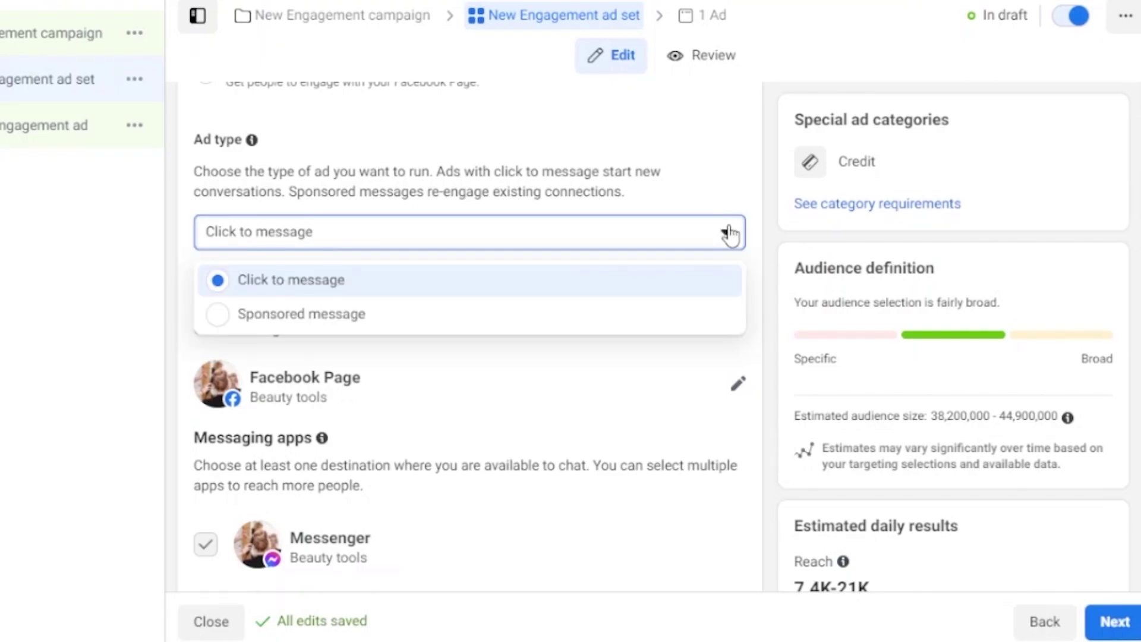
pyautogui.click(384, 292)
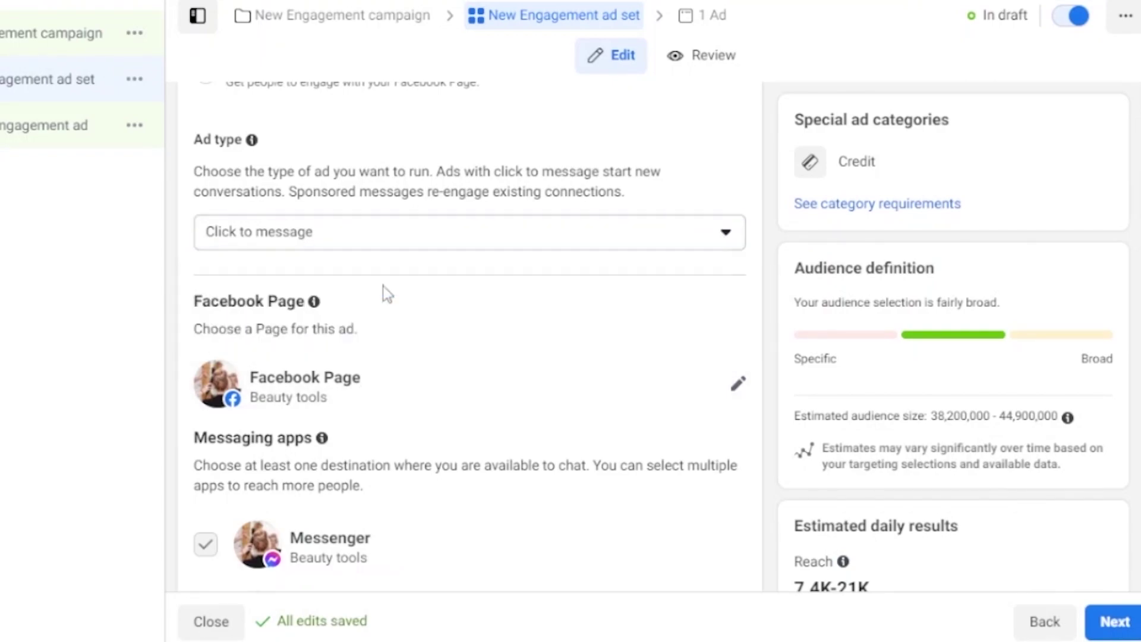
pyautogui.click(729, 230)
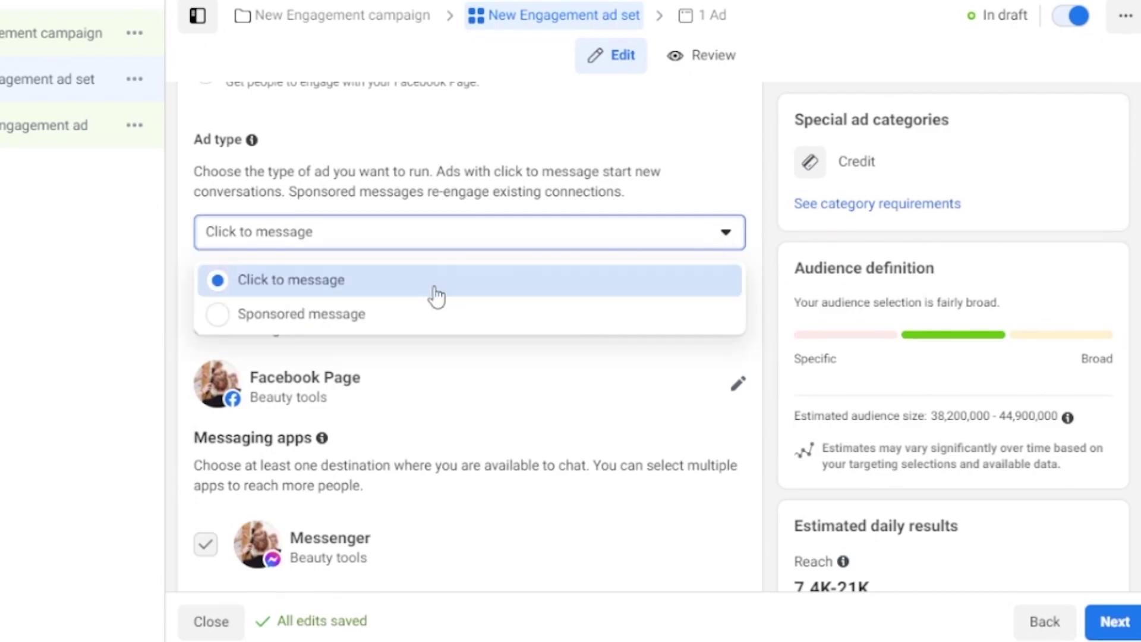
pyautogui.click(728, 230)
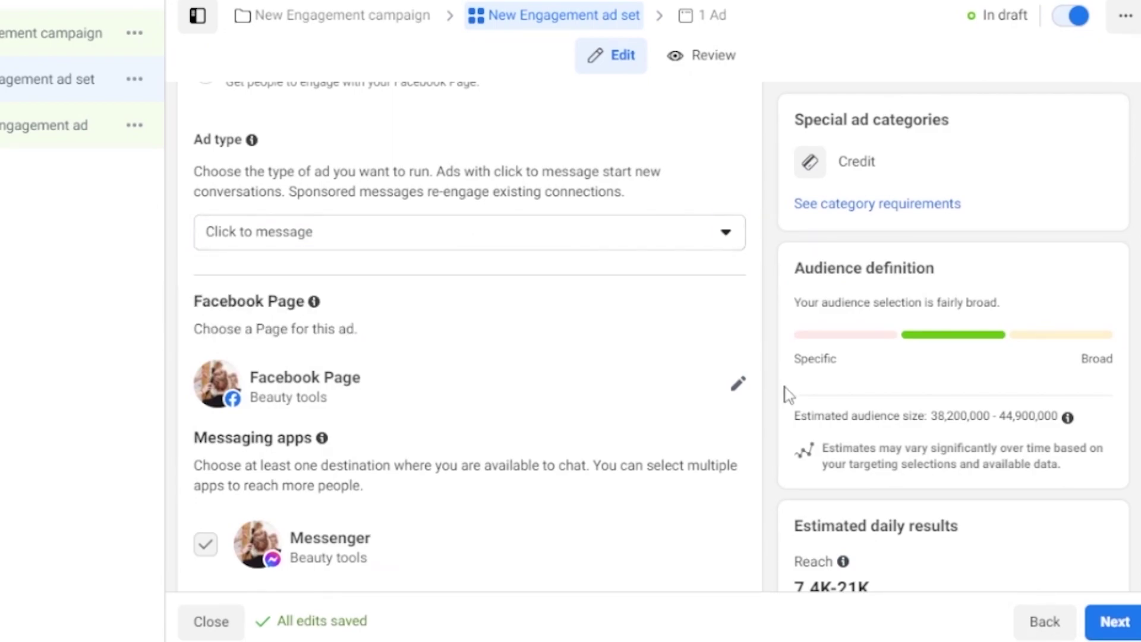
# Review the messaging app destinations and the Facebook Pages available for the ad set.
pyautogui.scroll(-3, 469, 336)
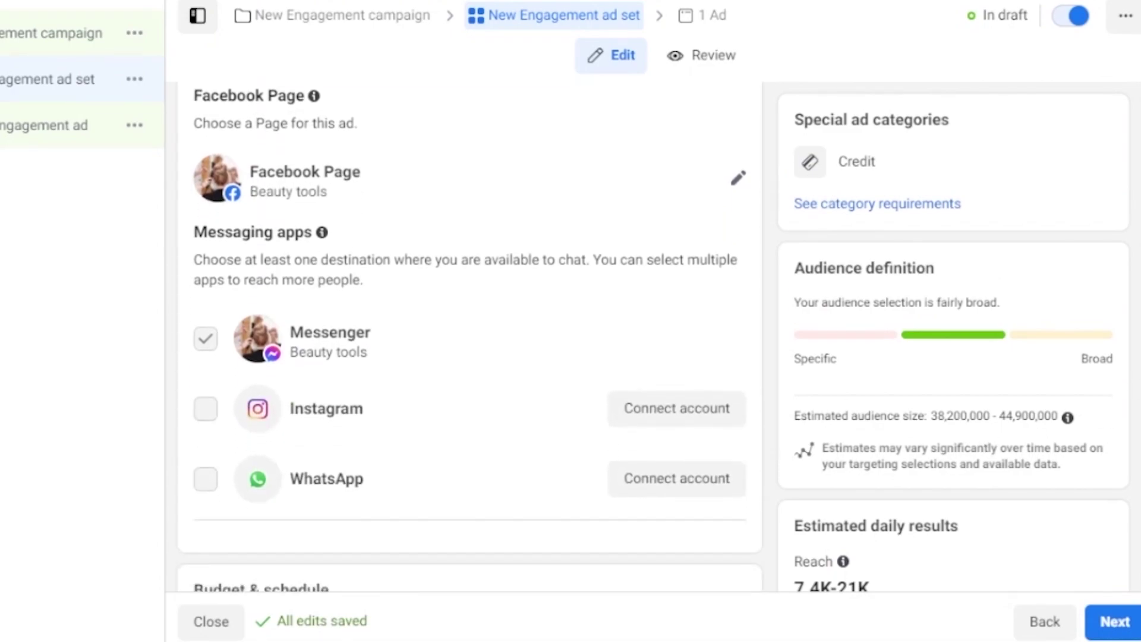
pyautogui.scroll(1, 603, 254)
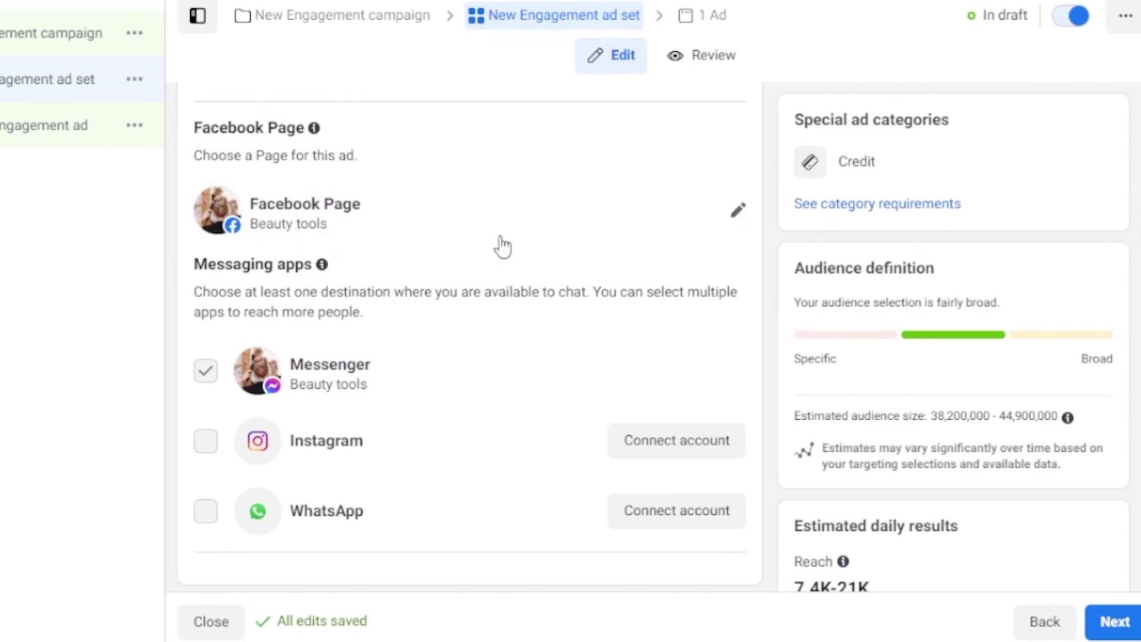
pyautogui.click(734, 216)
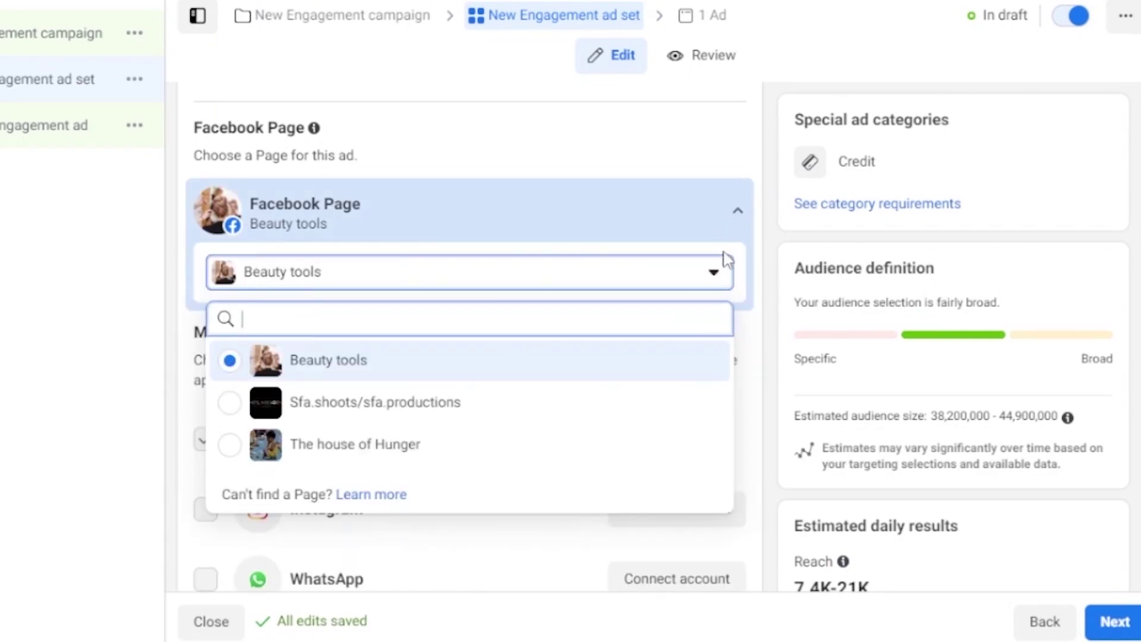
pyautogui.click(724, 275)
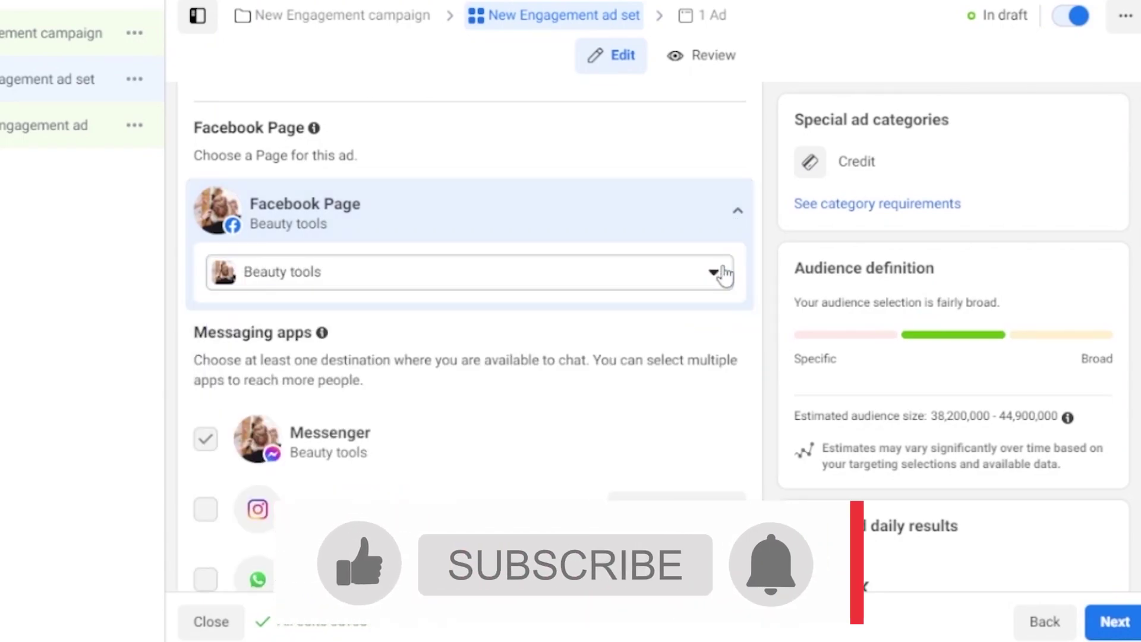
pyautogui.click(721, 283)
pyautogui.click(719, 275)
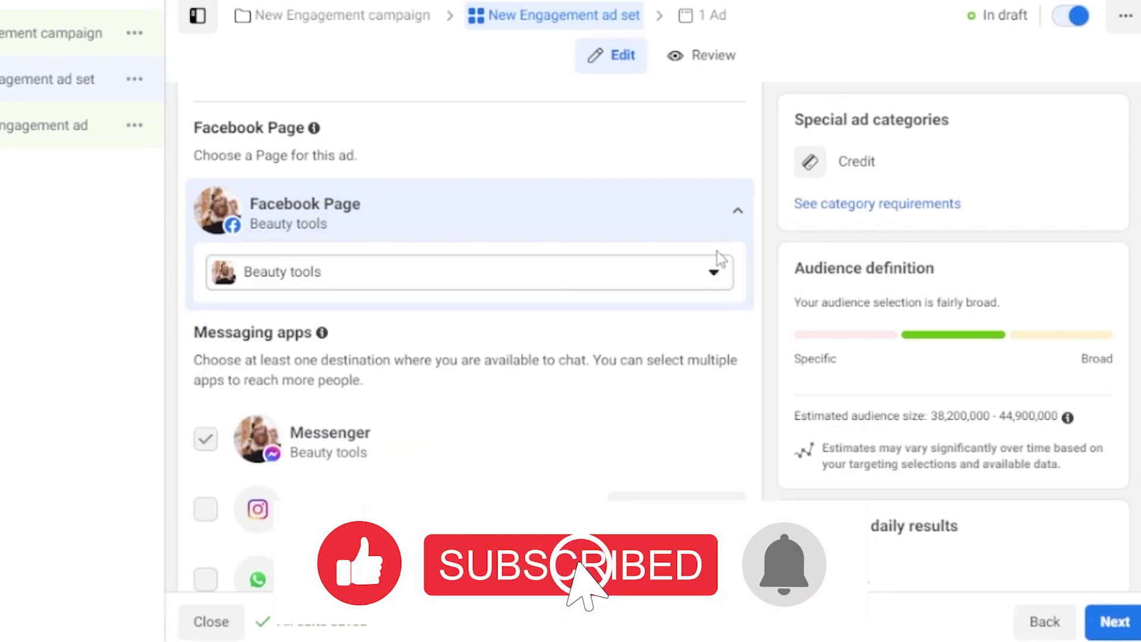
# Check the Facebook Page selection for the ad set and collapse it with Beauty tools kept.
pyautogui.click(719, 276)
pyautogui.click(698, 295)
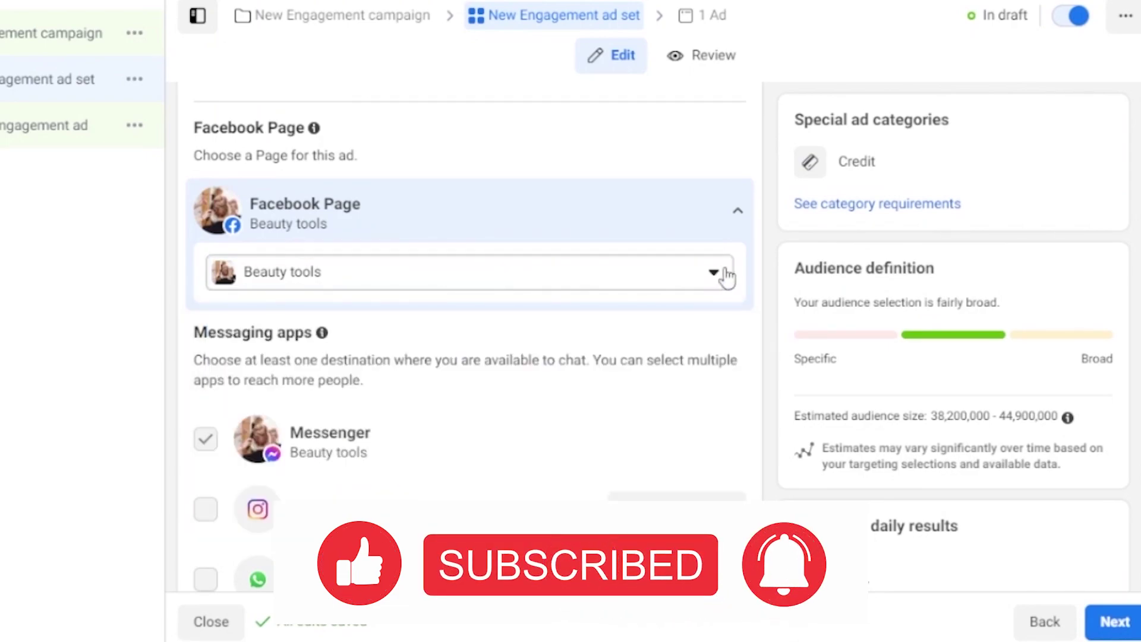
pyautogui.click(725, 275)
pyautogui.click(738, 214)
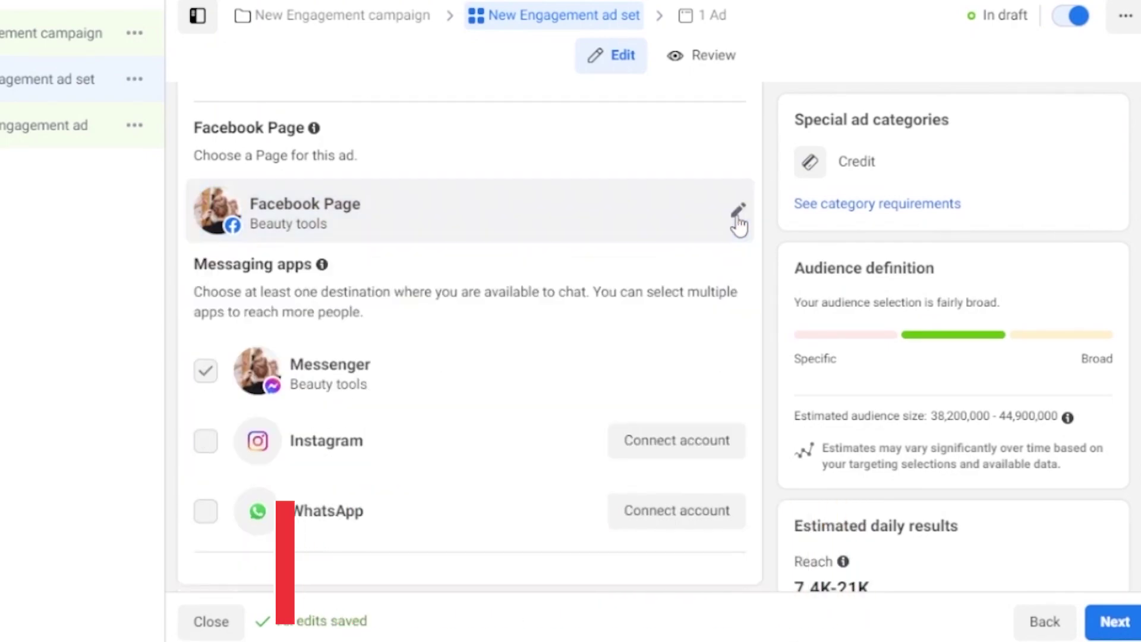
# Check which Facebook Pages are eligible for connecting an Instagram account to the ad set, leaving the connection unmade.
pyautogui.scroll(4, 470, 333)
pyautogui.scroll(-5, 469, 333)
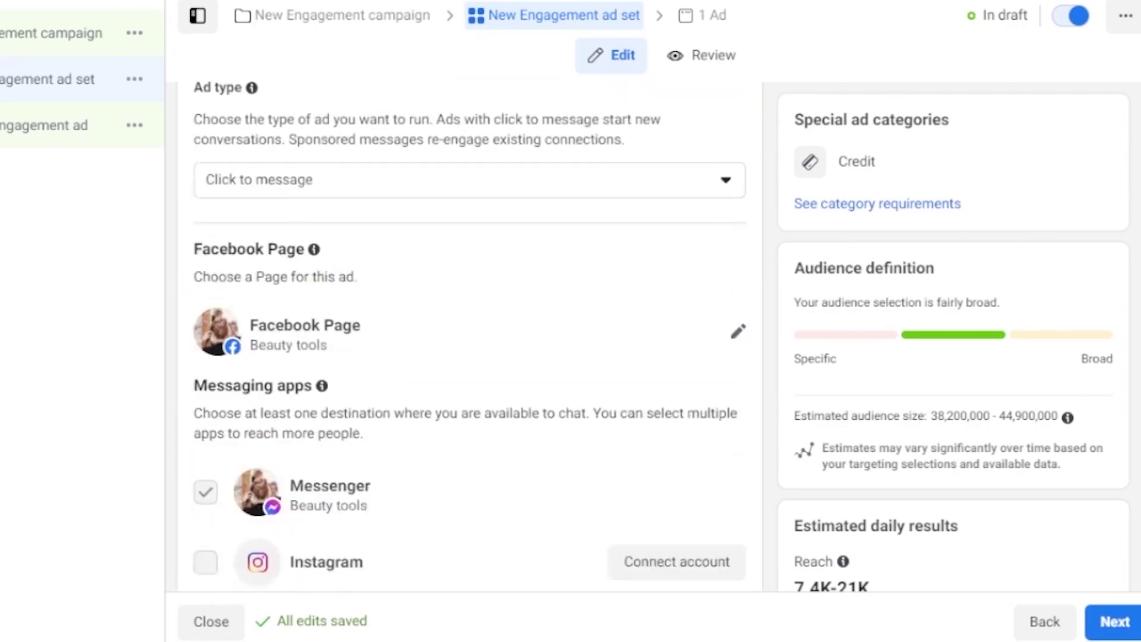
pyautogui.scroll(-2, 470, 333)
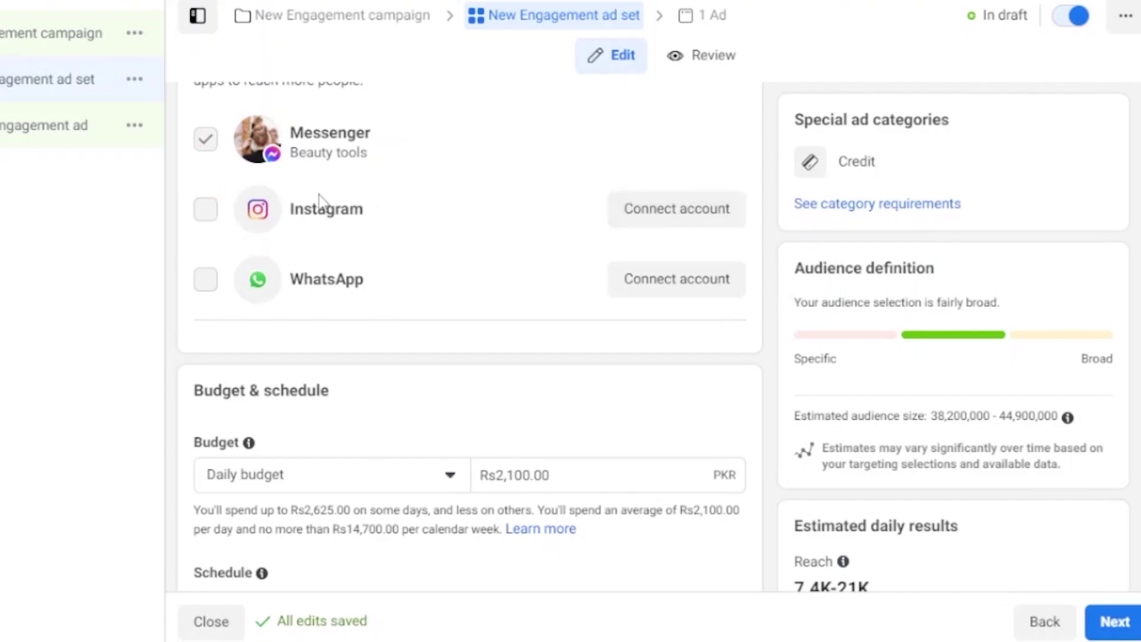
pyautogui.click(735, 224)
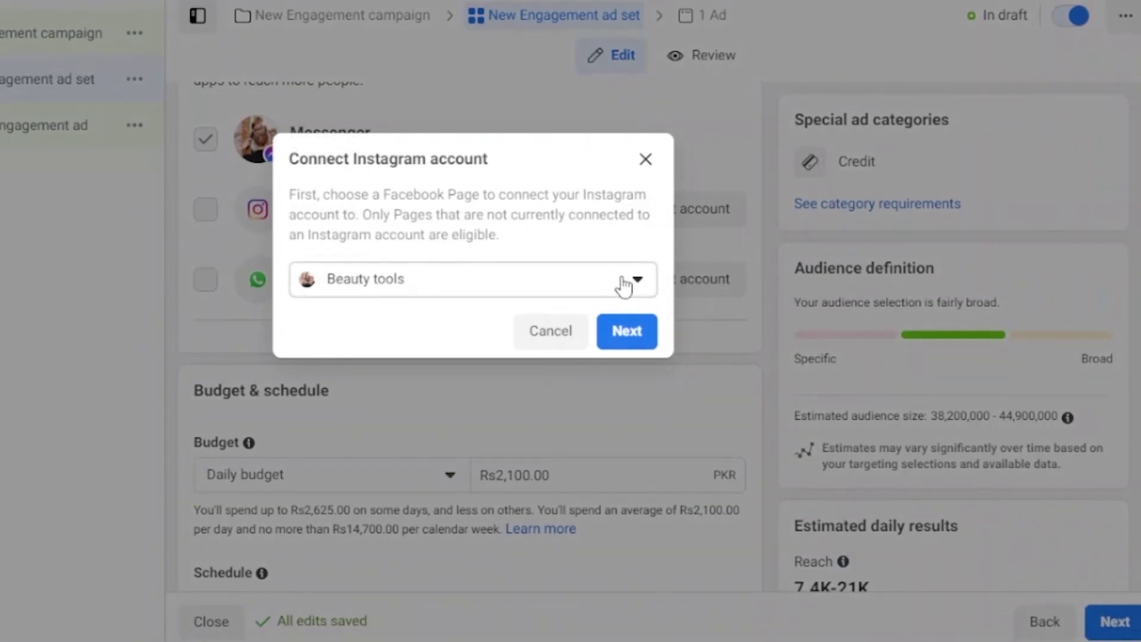
pyautogui.click(631, 286)
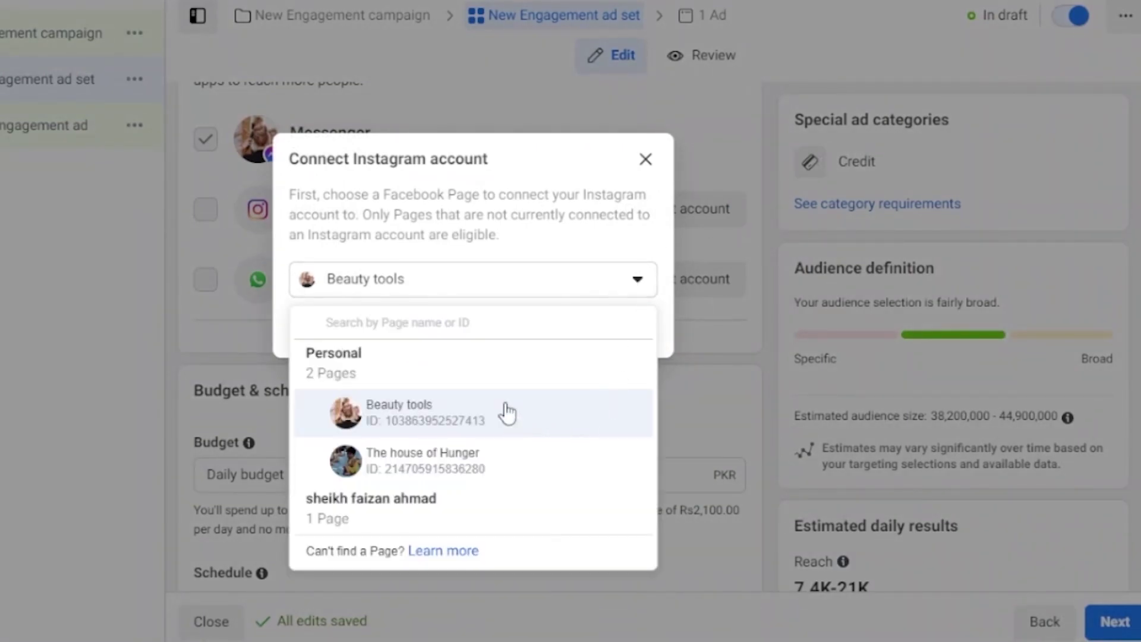
pyautogui.click(645, 161)
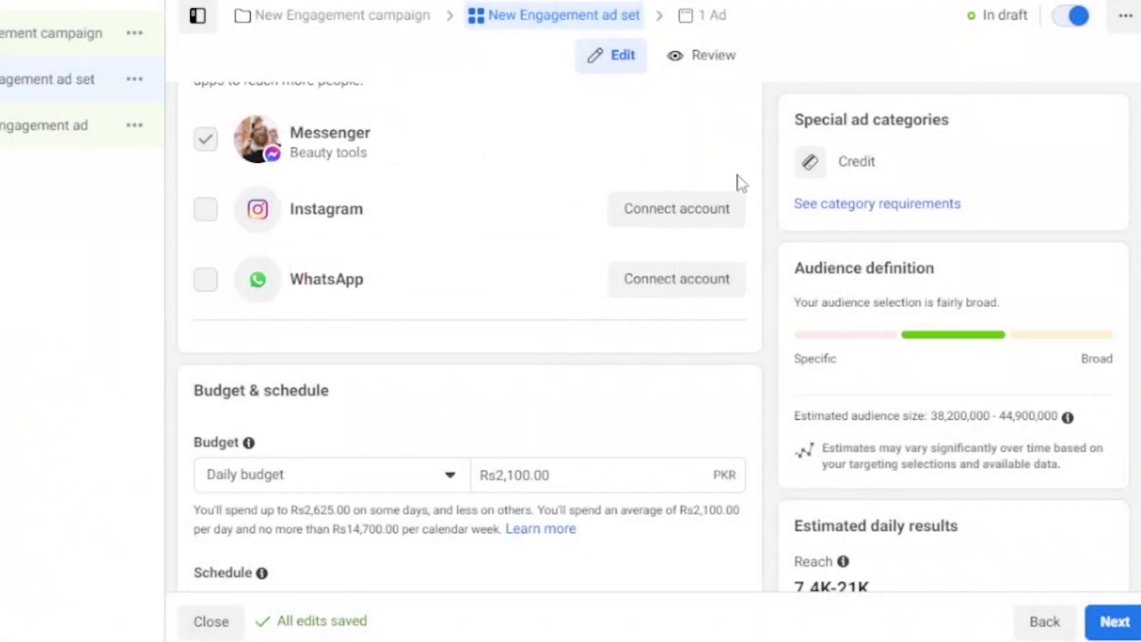
# Examine the budget type choices in the ad set's budget and schedule, keeping Daily budget.
pyautogui.scroll(-7, 469, 336)
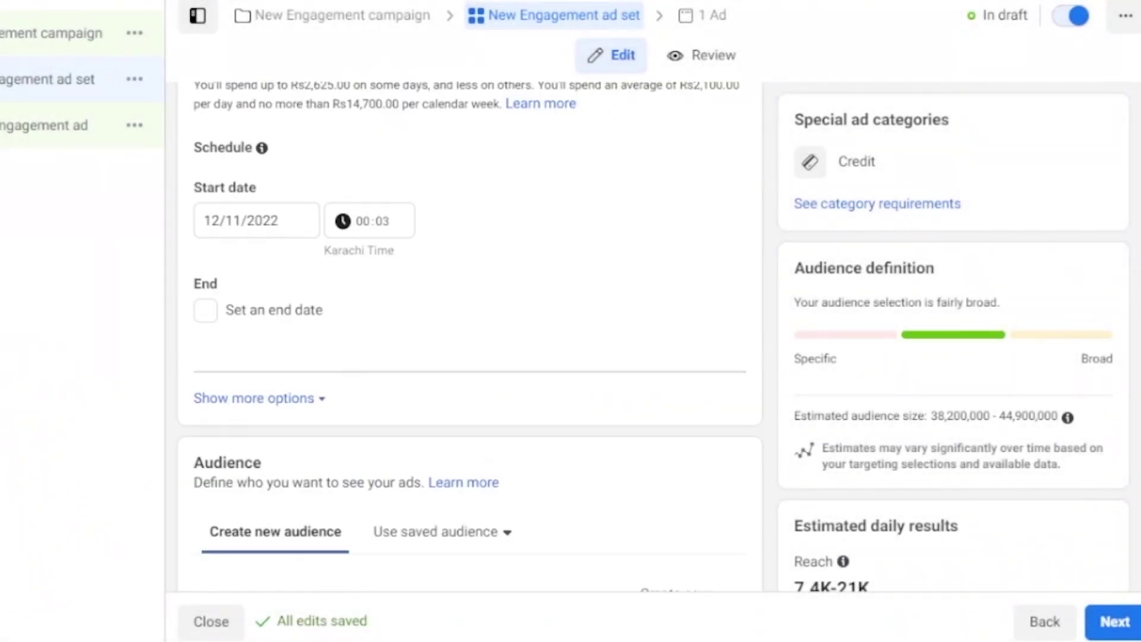
pyautogui.scroll(5, 470, 336)
pyautogui.scroll(5, 470, 335)
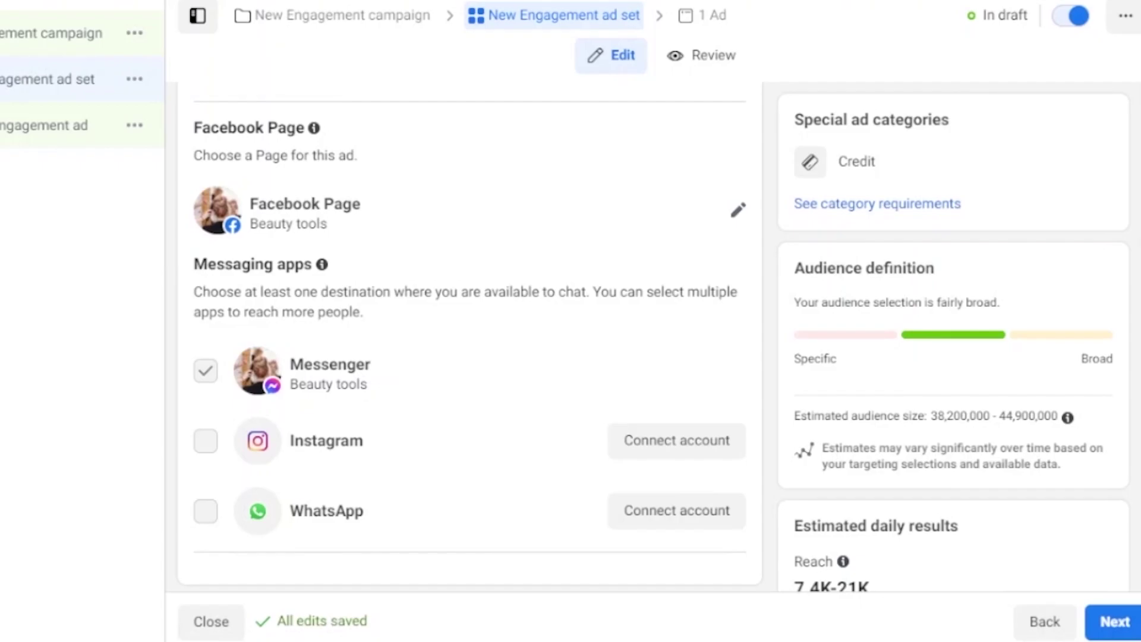
pyautogui.scroll(-7, 469, 333)
pyautogui.scroll(-2, 632, 257)
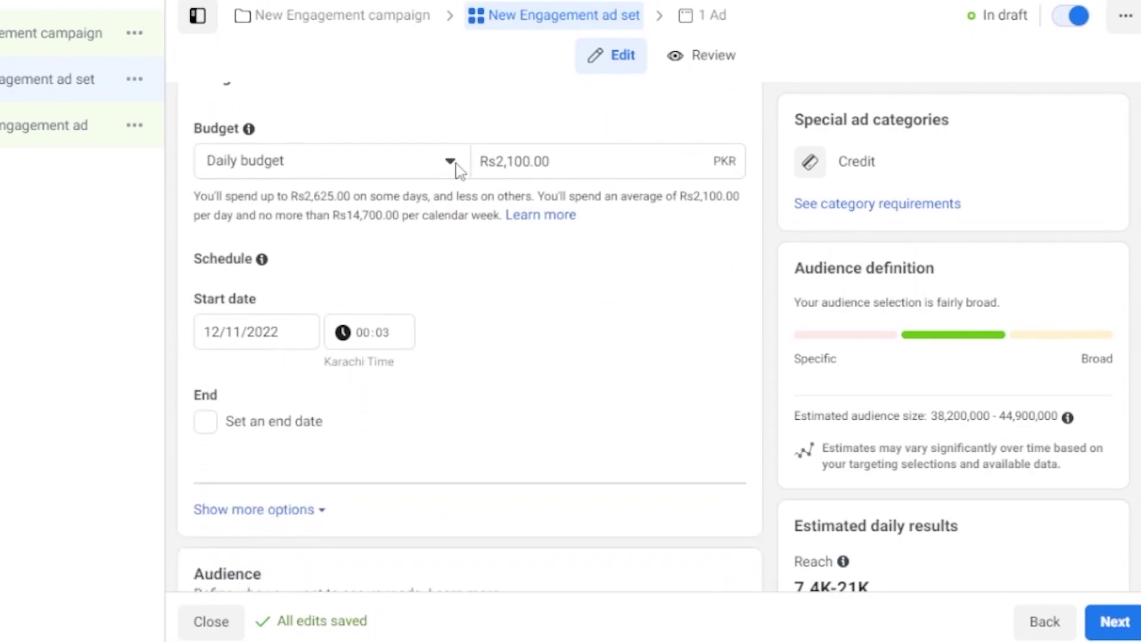
pyautogui.click(452, 164)
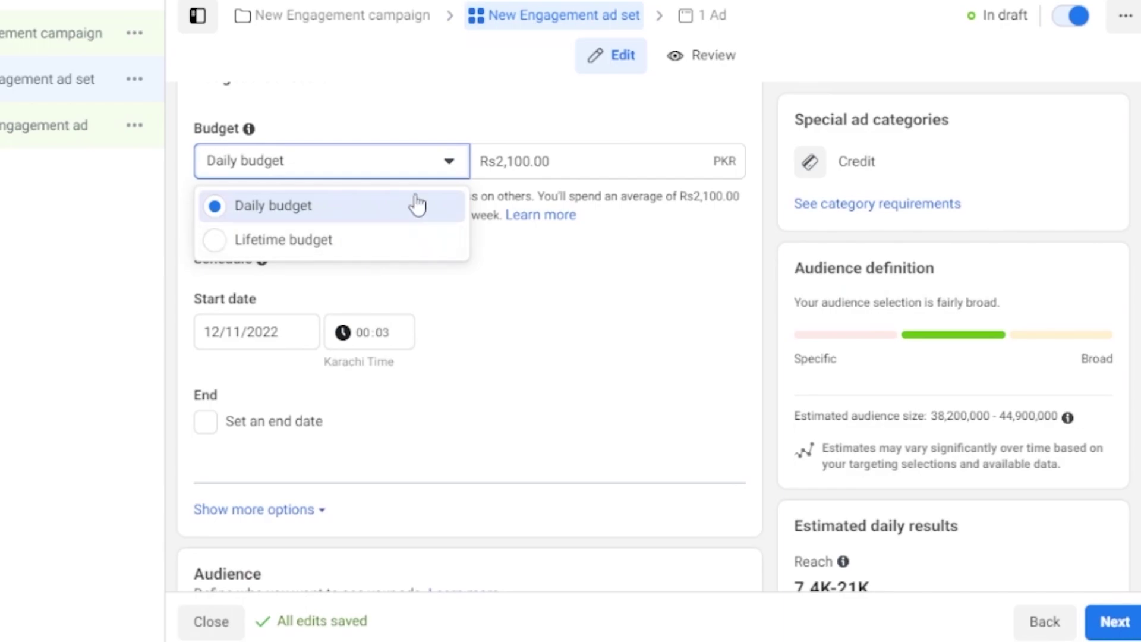
pyautogui.click(457, 161)
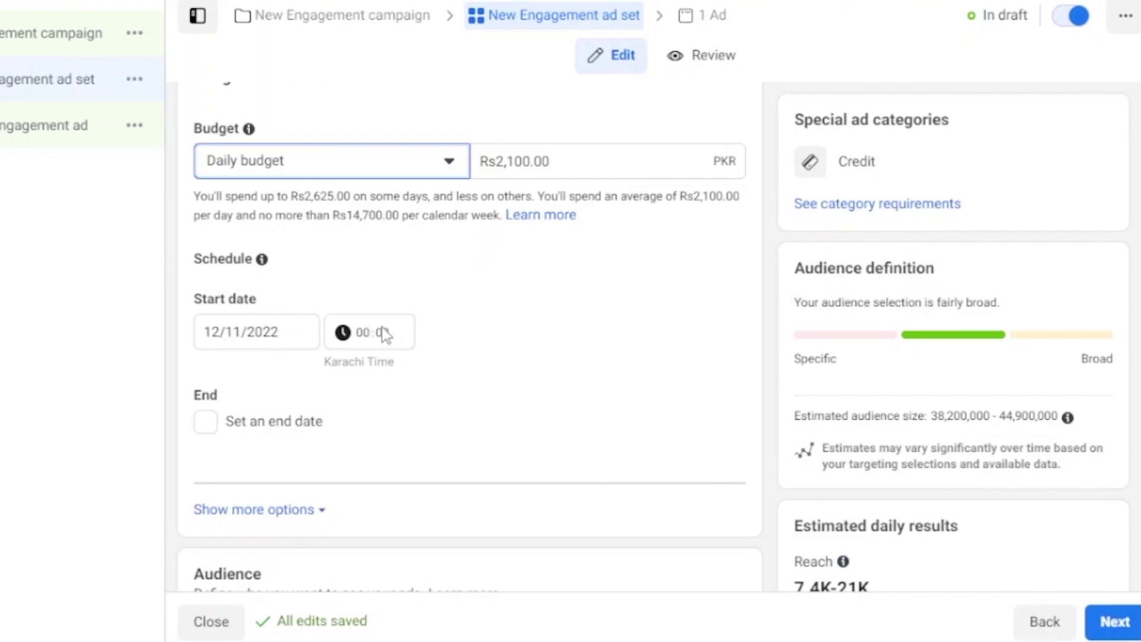
# Enable an end date for the ad set's schedule and set it to 18/11/2022.
pyautogui.click(209, 424)
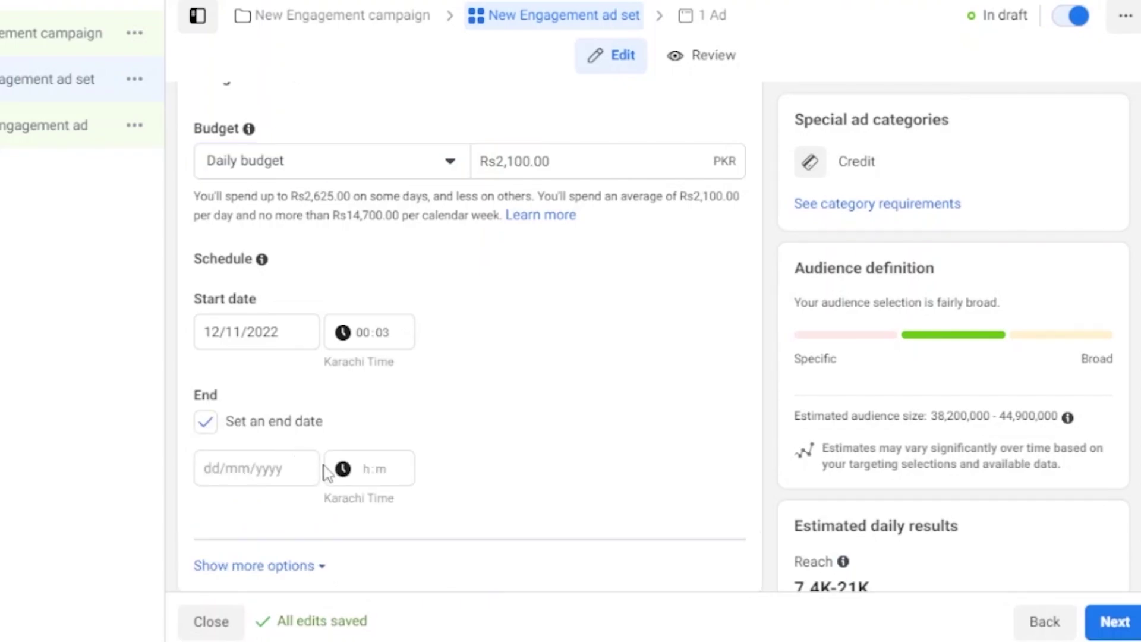
pyautogui.click(294, 471)
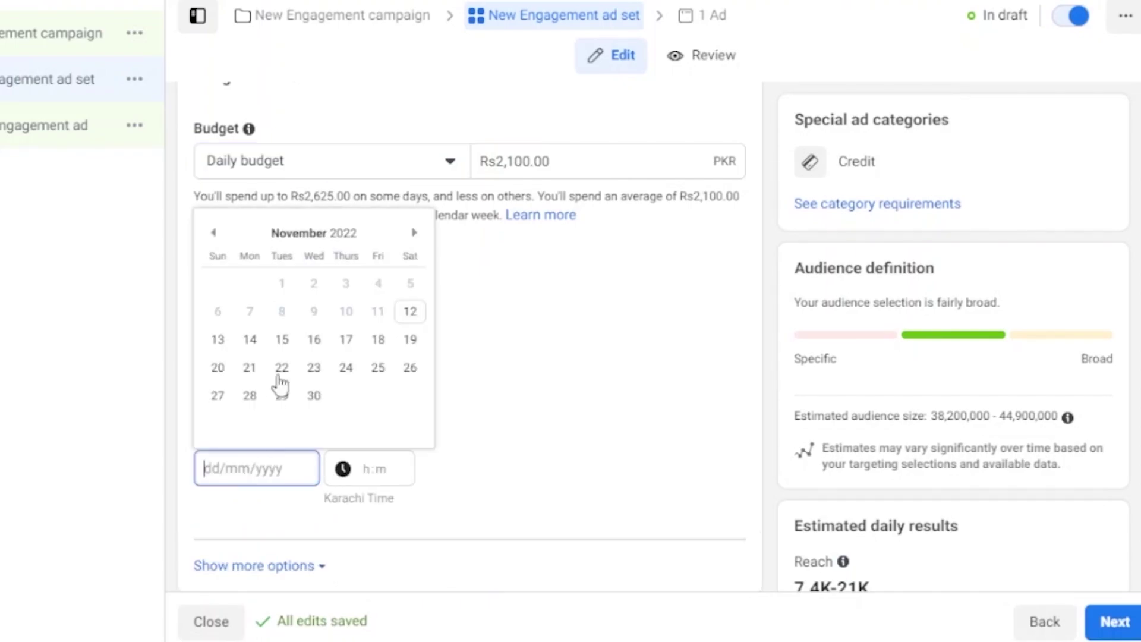
pyautogui.click(378, 340)
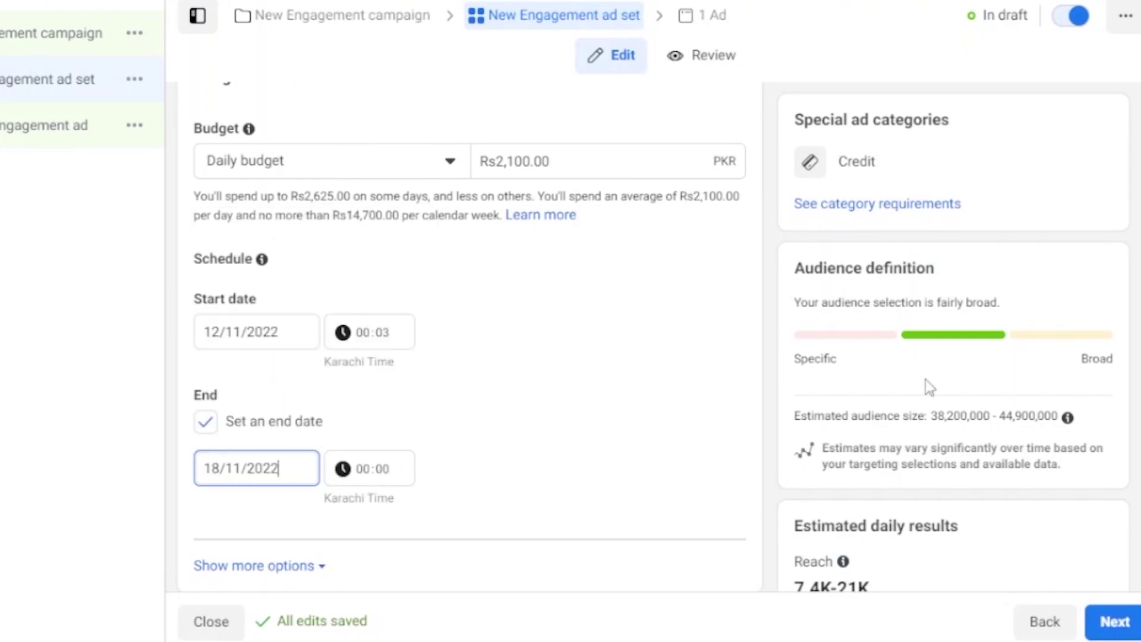
# Set the ad set's start date to 13/11/2022.
pyautogui.scroll(-6, 470, 356)
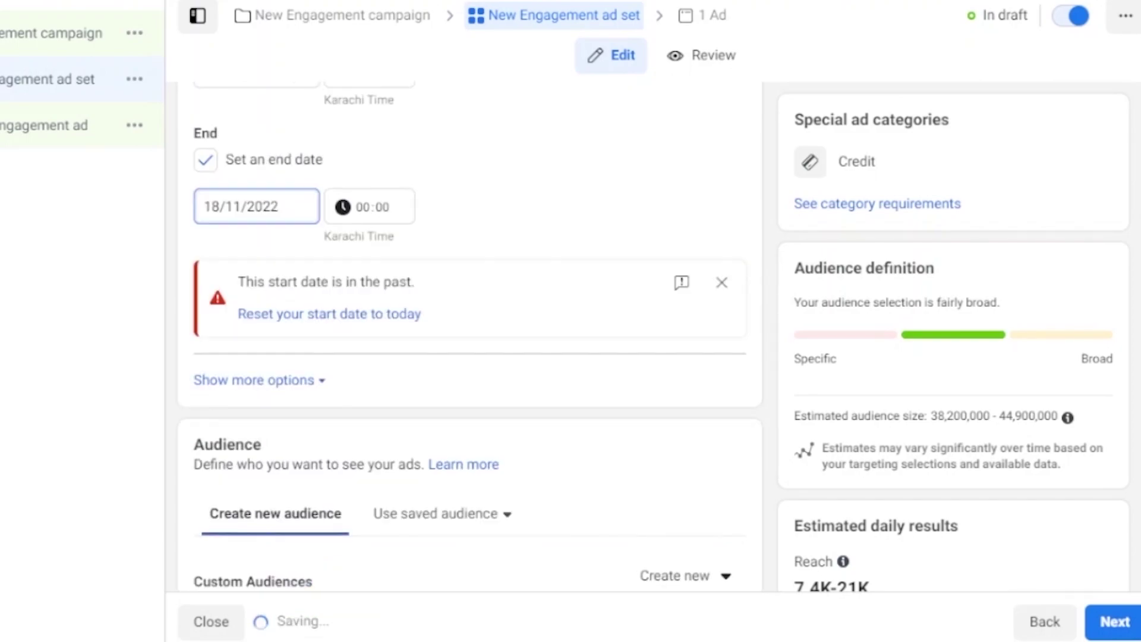
pyautogui.scroll(2, 469, 297)
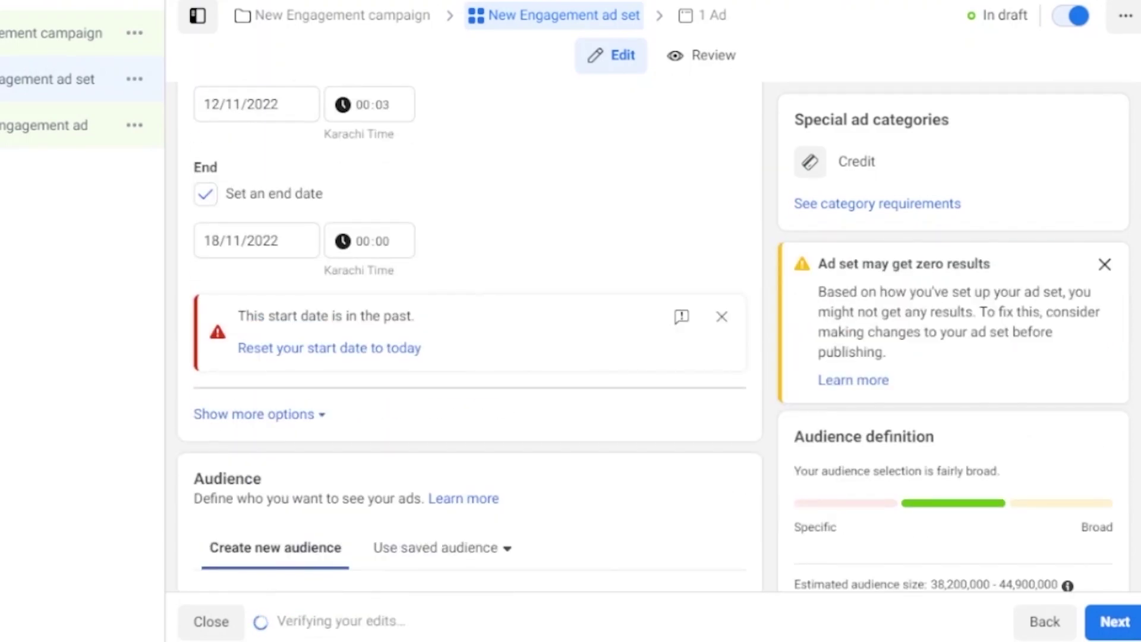
pyautogui.click(247, 104)
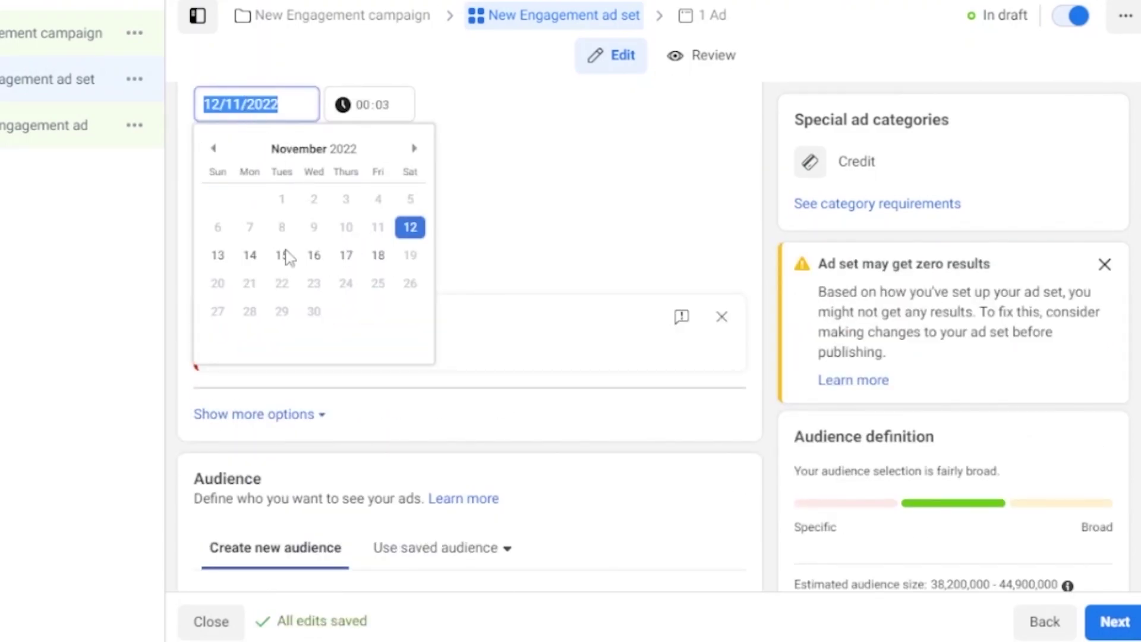
pyautogui.click(218, 255)
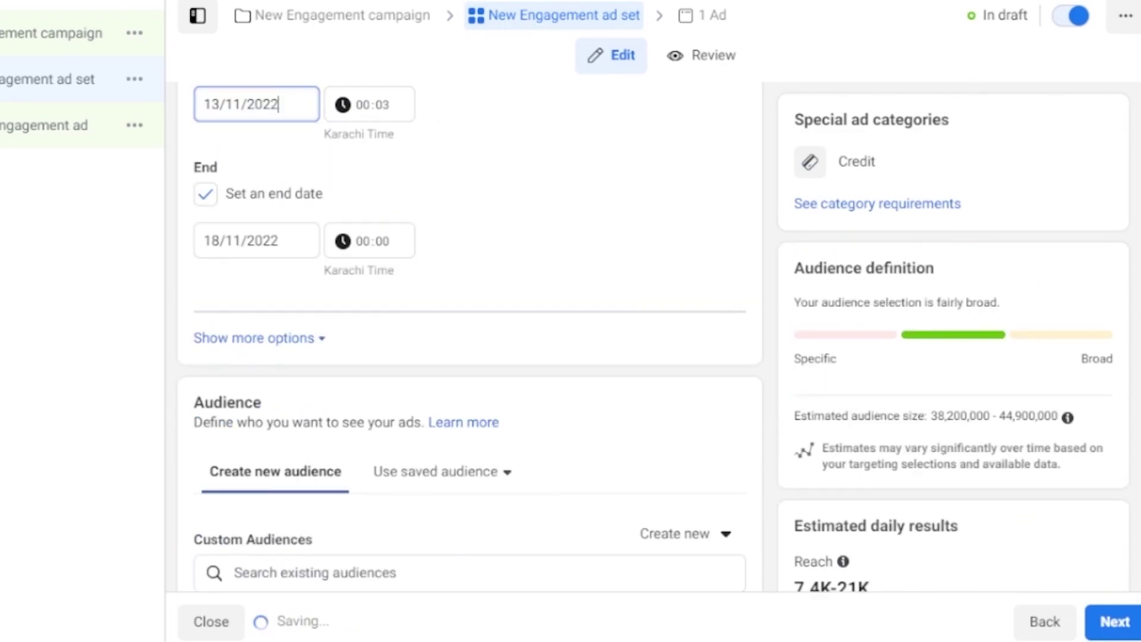
# Review the option for creating a custom audience and the minimum age choices for the ad set's audience.
pyautogui.scroll(-2, 470, 354)
pyautogui.scroll(-3, 661, 237)
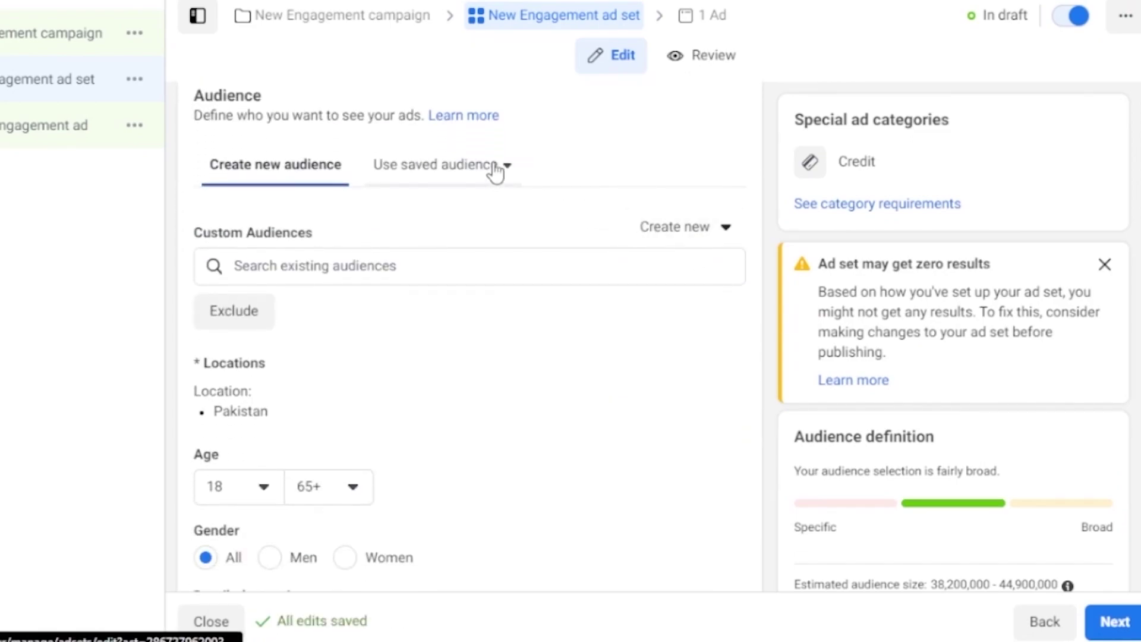
pyautogui.click(728, 230)
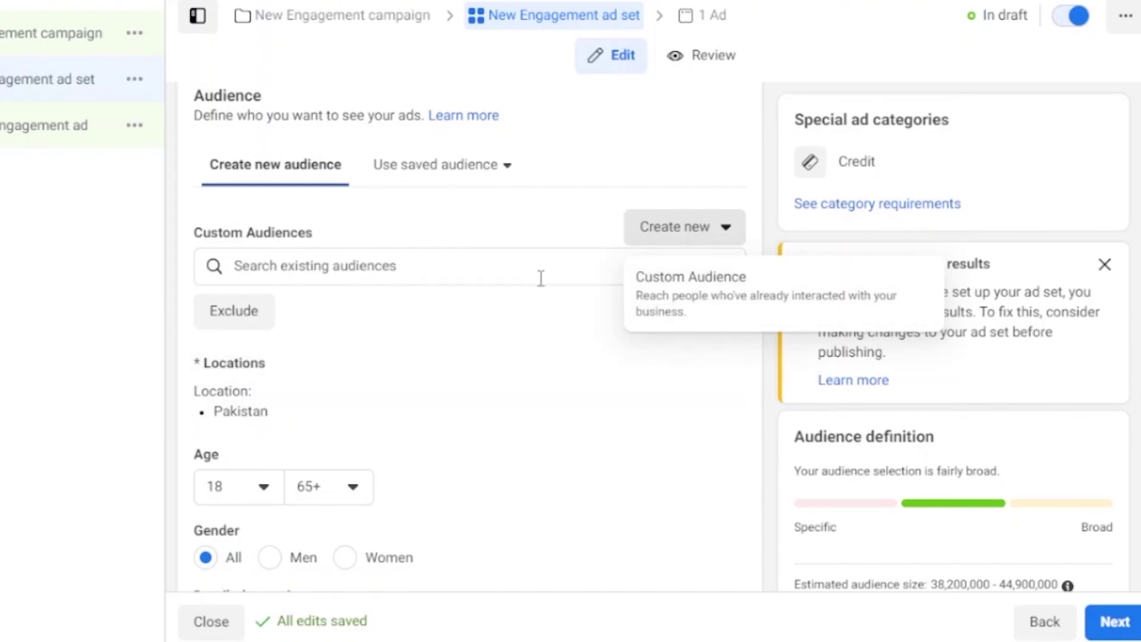
pyautogui.scroll(-4, 535, 343)
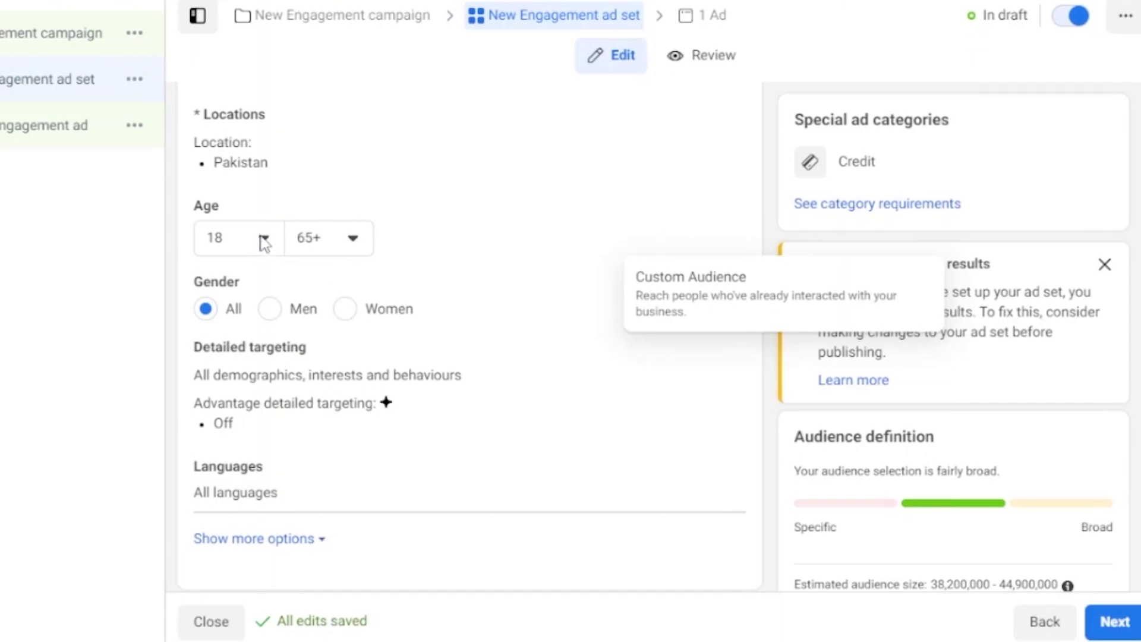
pyautogui.click(264, 240)
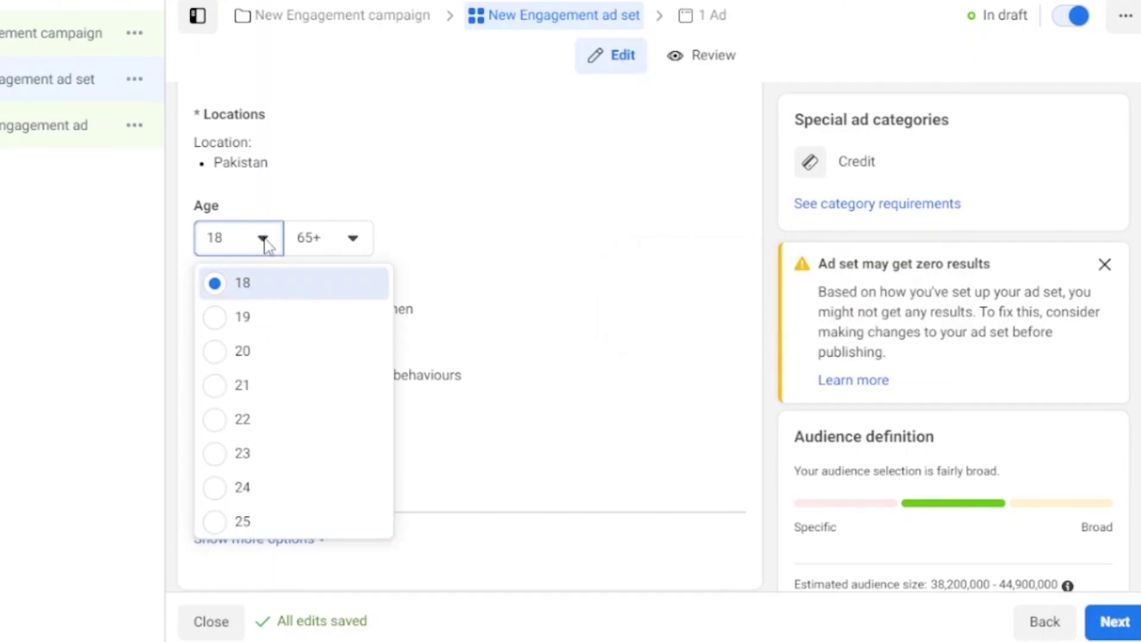
pyautogui.click(266, 242)
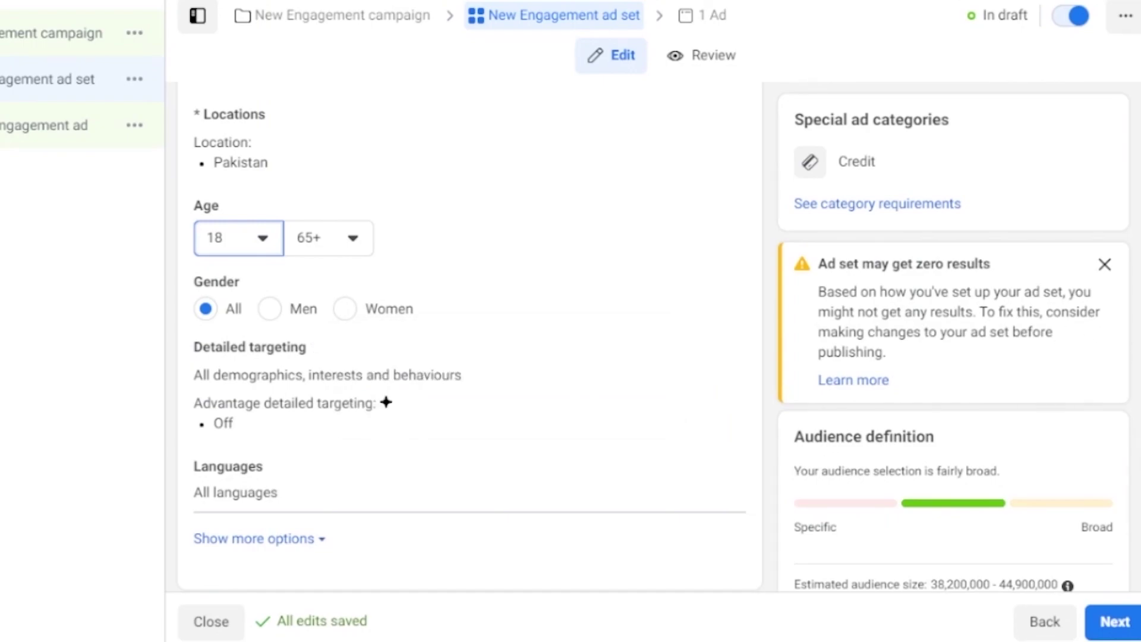
# Open the audience's detailed targeting for editing and review the placement, optimisation and delivery settings.
pyautogui.scroll(-3, 470, 336)
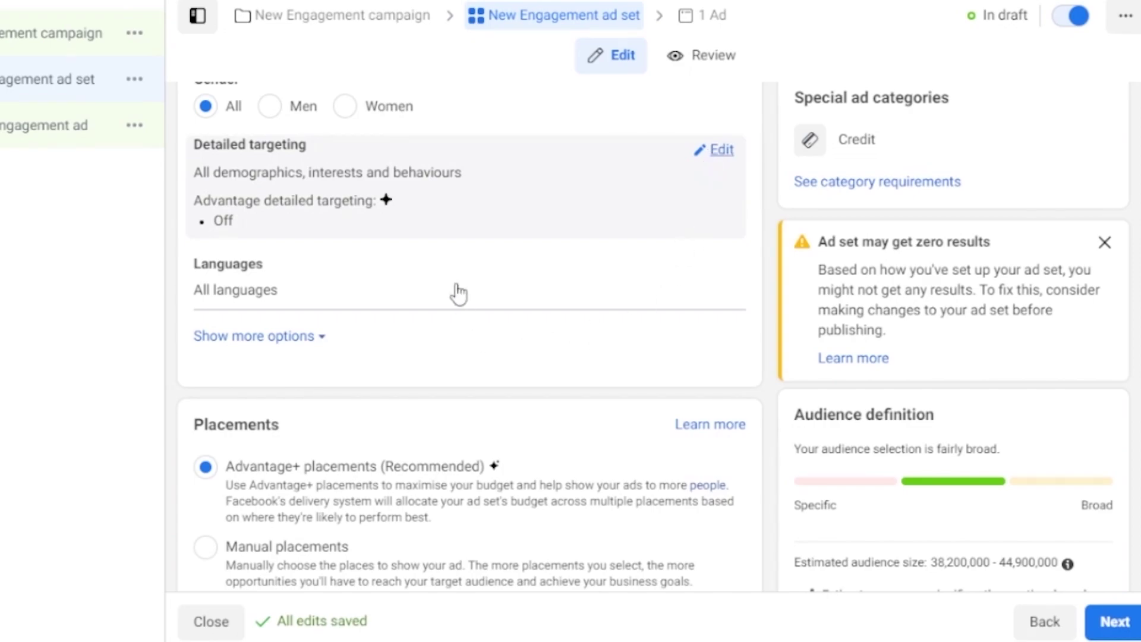
pyautogui.click(469, 228)
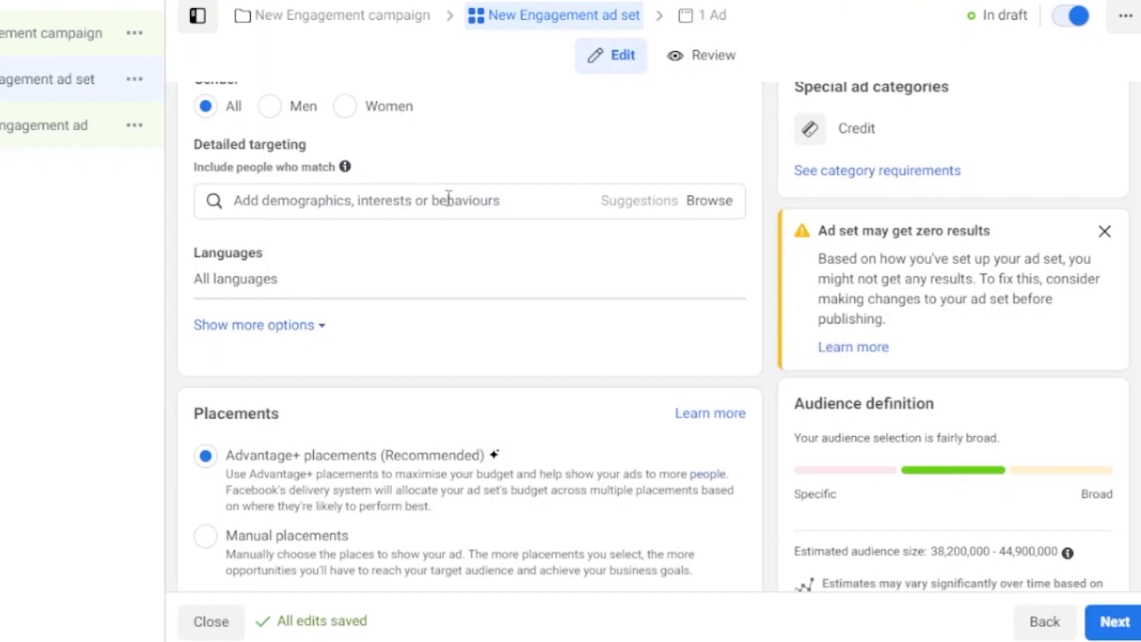
pyautogui.scroll(-4, 448, 198)
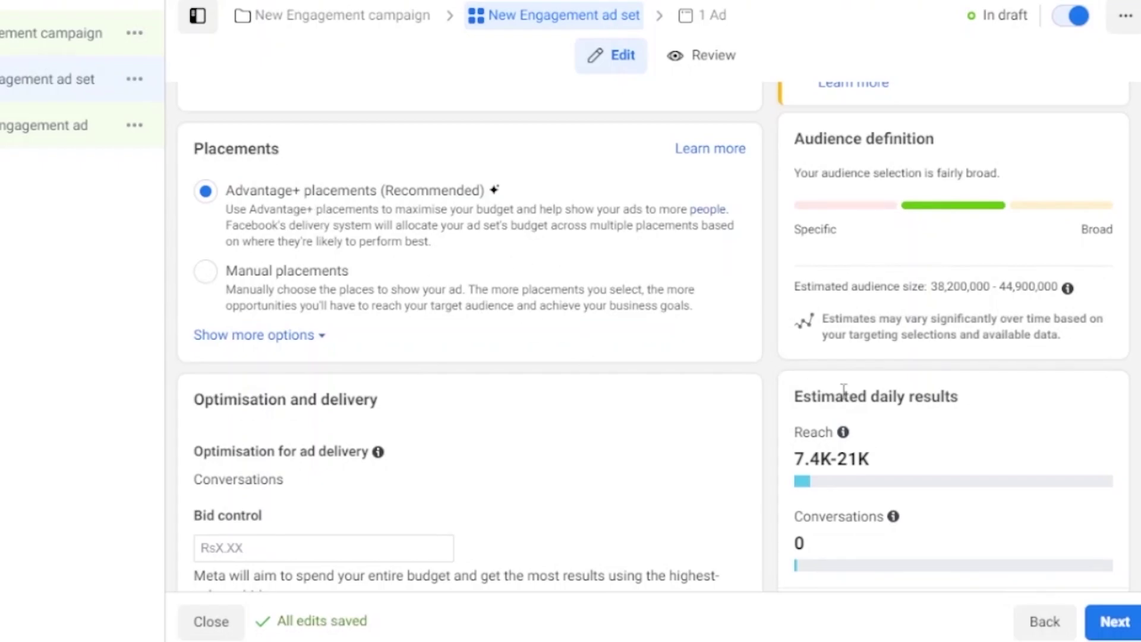
pyautogui.scroll(7, 470, 332)
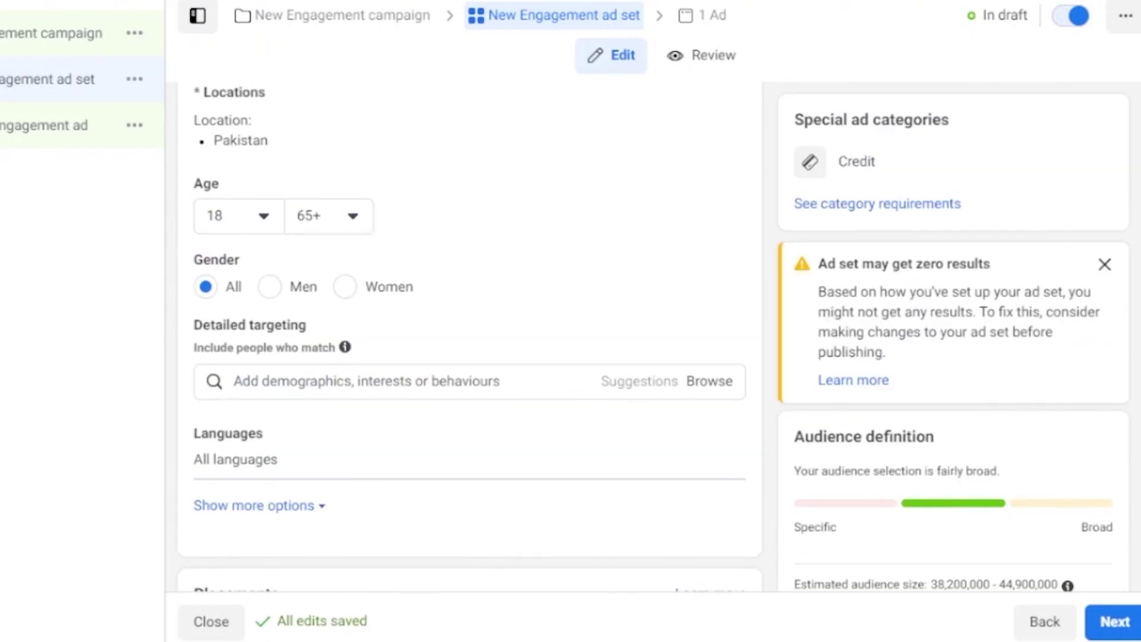
pyautogui.scroll(-9, 469, 333)
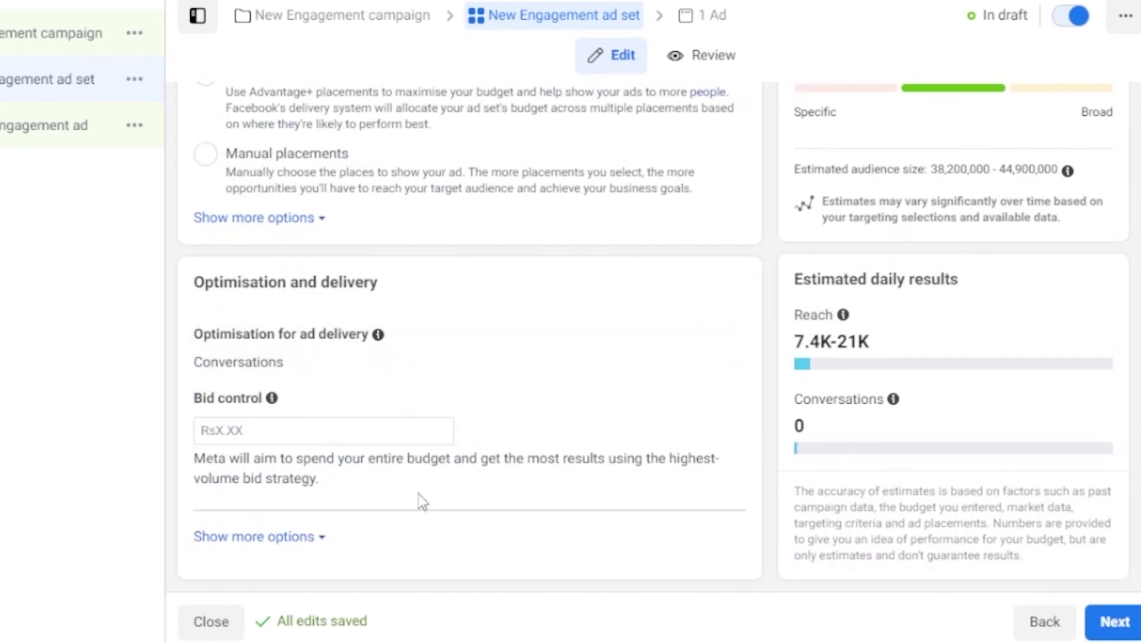
# Continue to the engagement ad and show the Instagram account choices for its identity.
pyautogui.click(1132, 631)
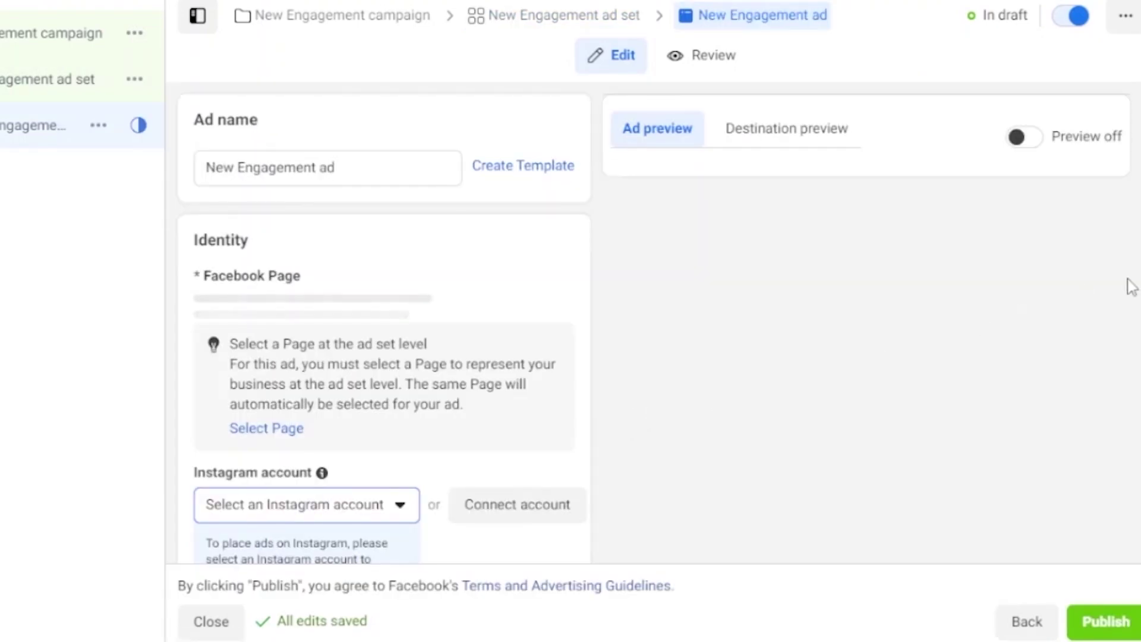
pyautogui.scroll(-5, 395, 235)
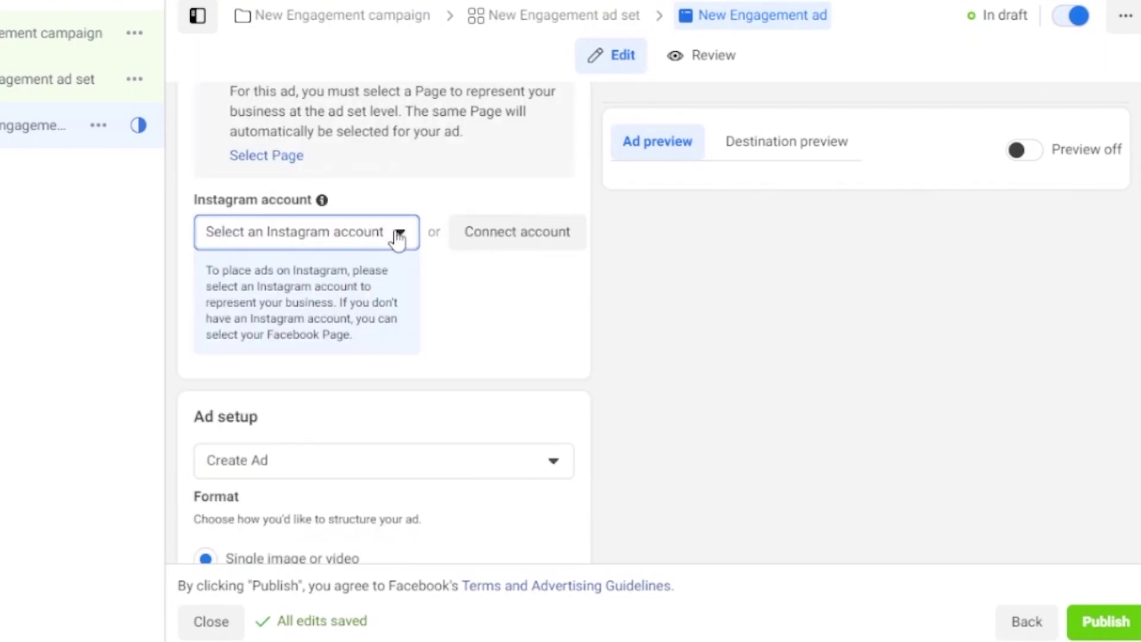
pyautogui.click(398, 238)
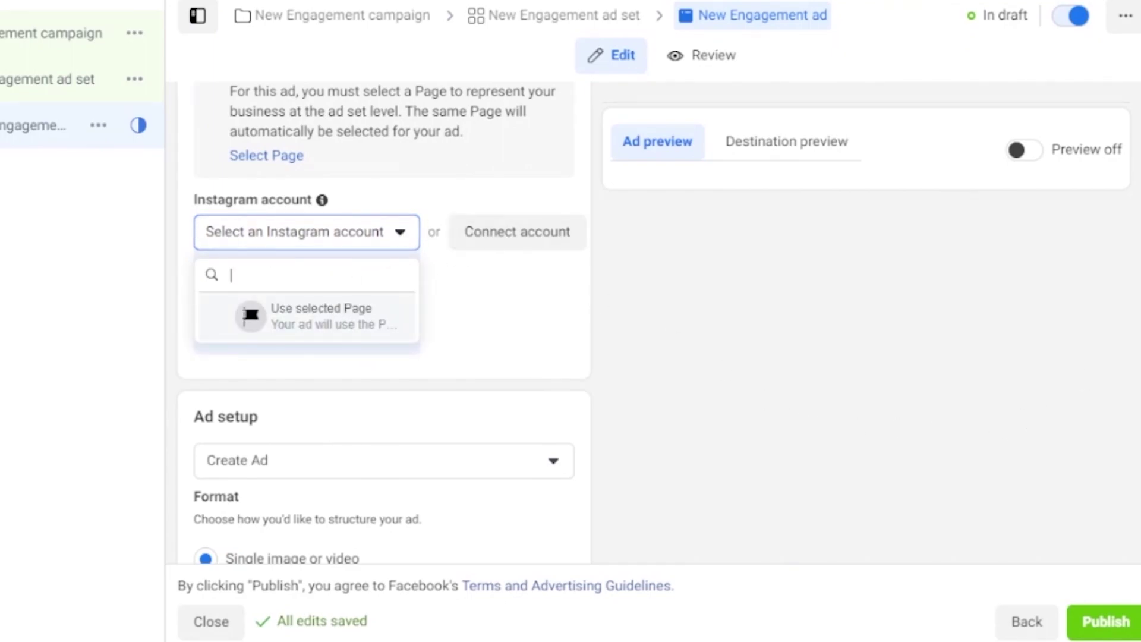
# Review the ad's format and creative settings, including the options for adding media.
pyautogui.scroll(-5, 384, 321)
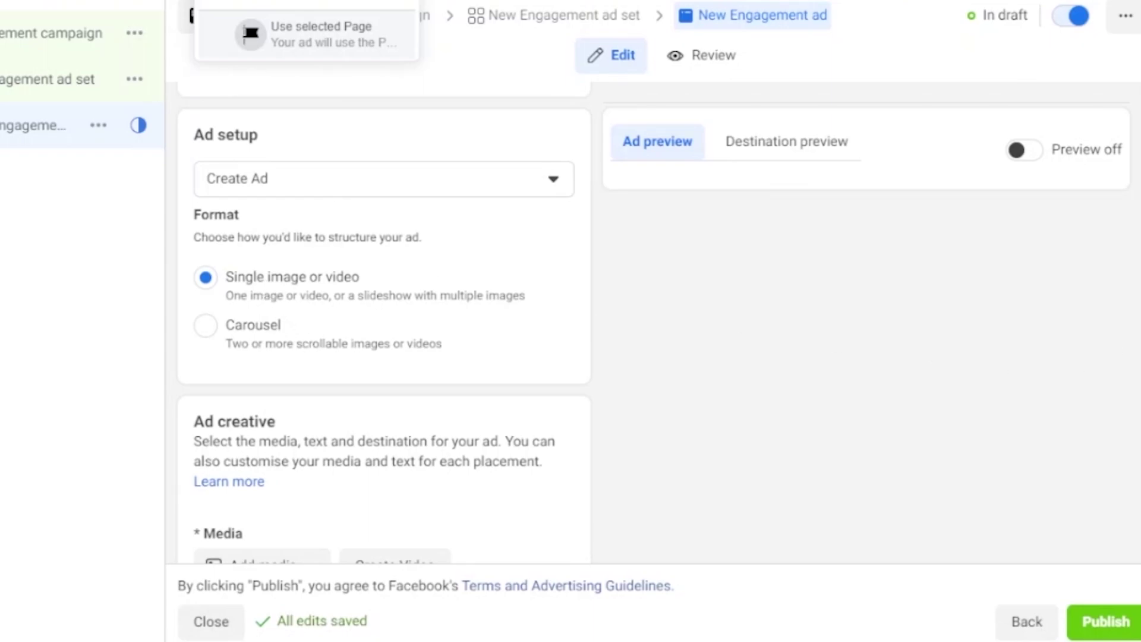
pyautogui.scroll(-5, 384, 321)
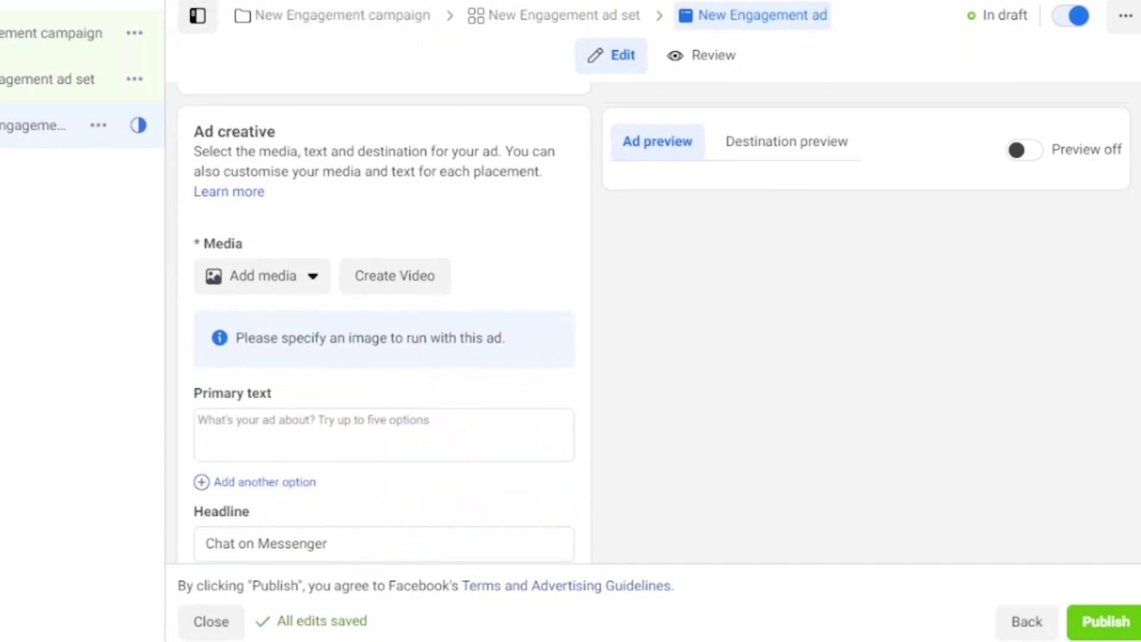
pyautogui.click(309, 276)
pyautogui.scroll(10, 309, 290)
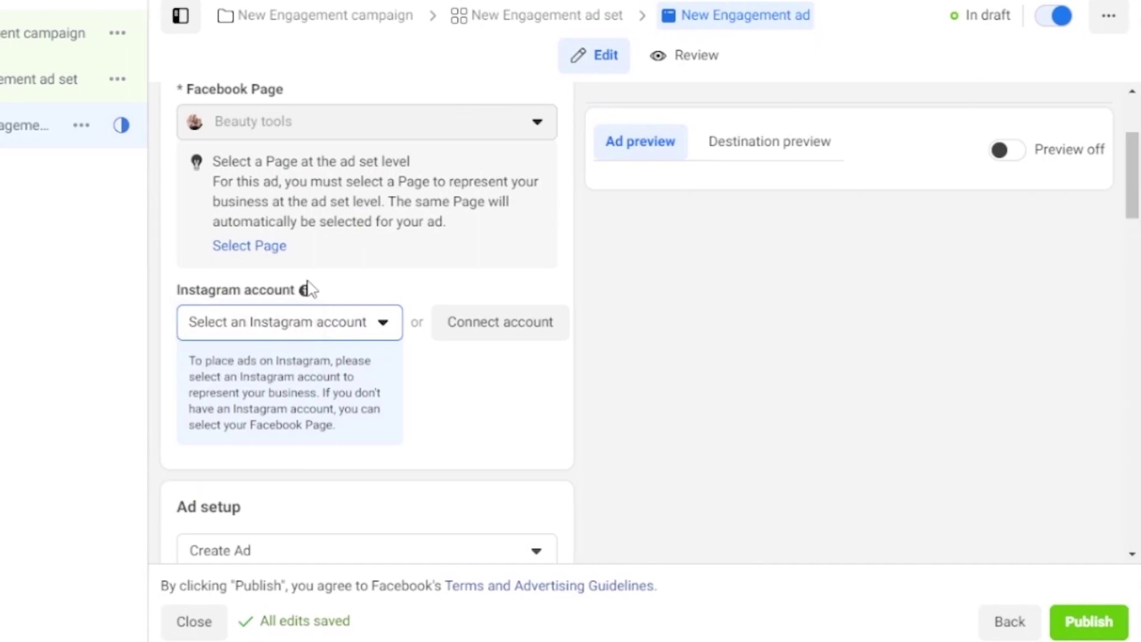